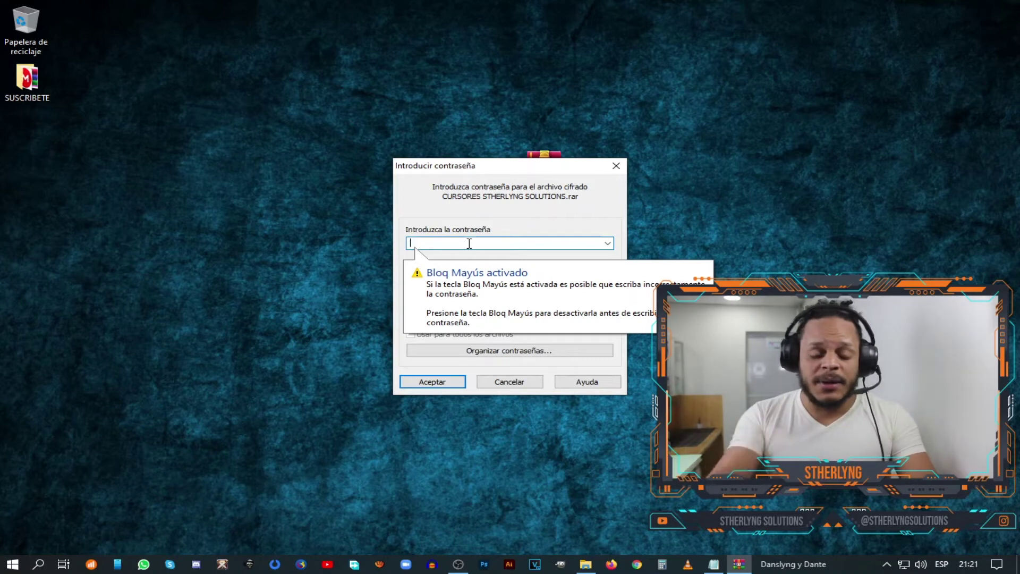
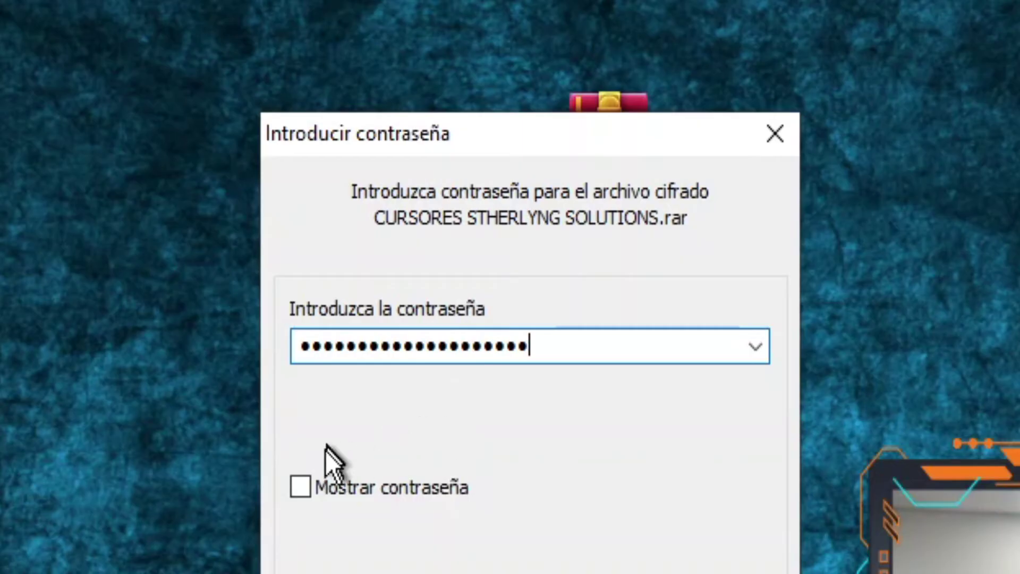
- Enter the archive password, verify it with Mostrar contraseña, and extract the cursor pack
left_click(411, 294)
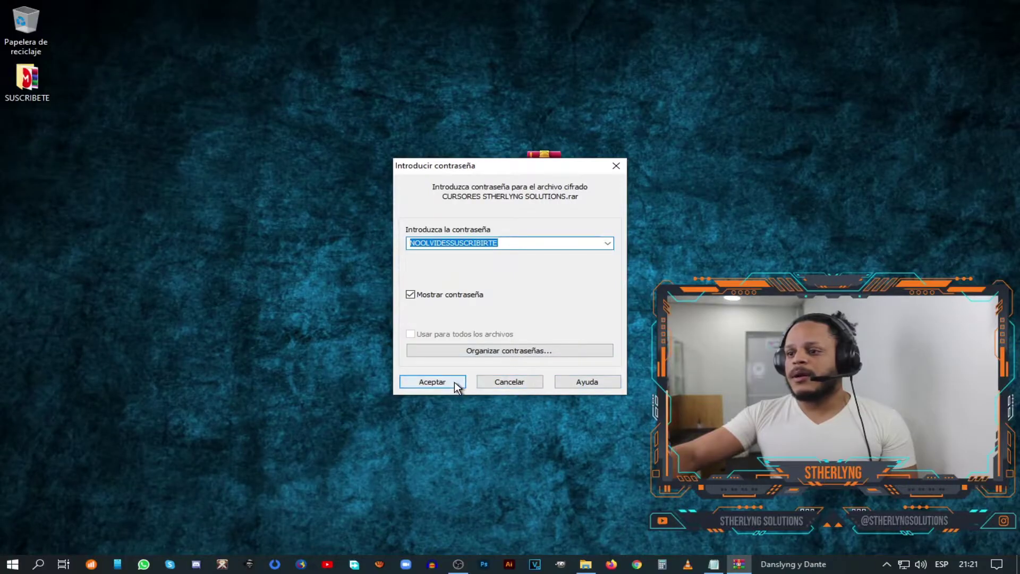
left_click(455, 382)
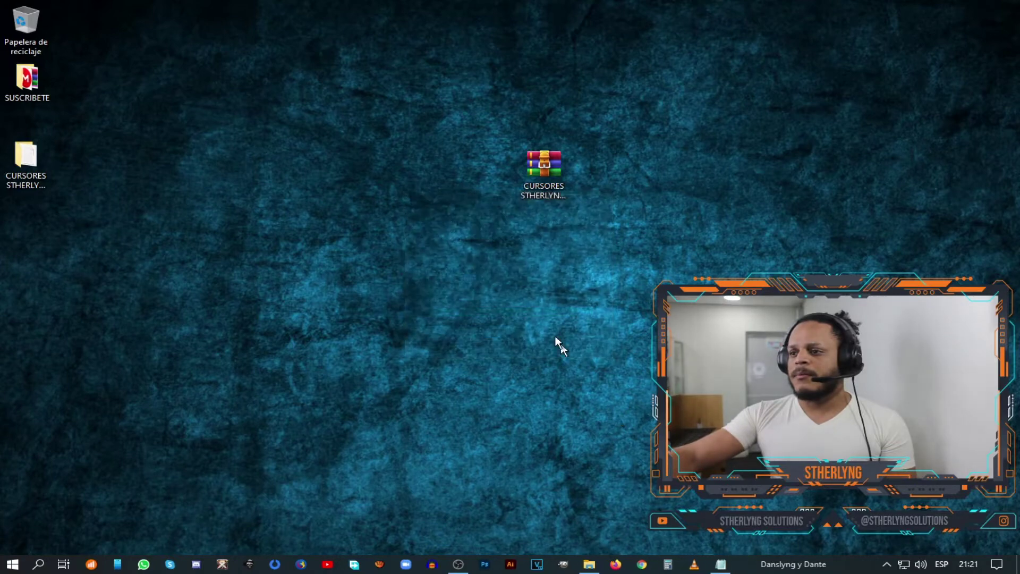
- Open the Pack Cursores Stherlyng Solutions folder in a maximized window
left_click_drag(27, 159, 652, 180)
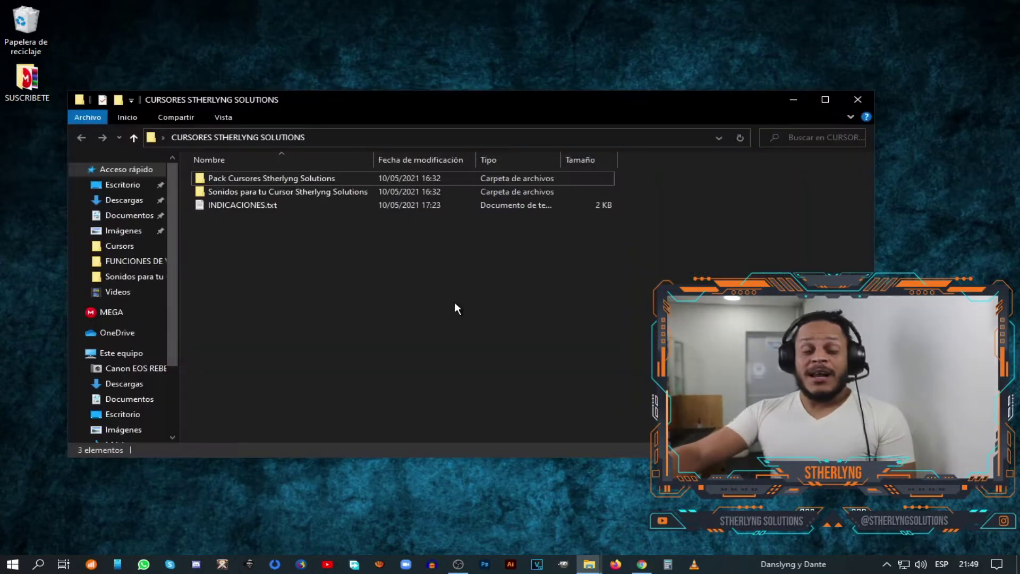
double_click(303, 177)
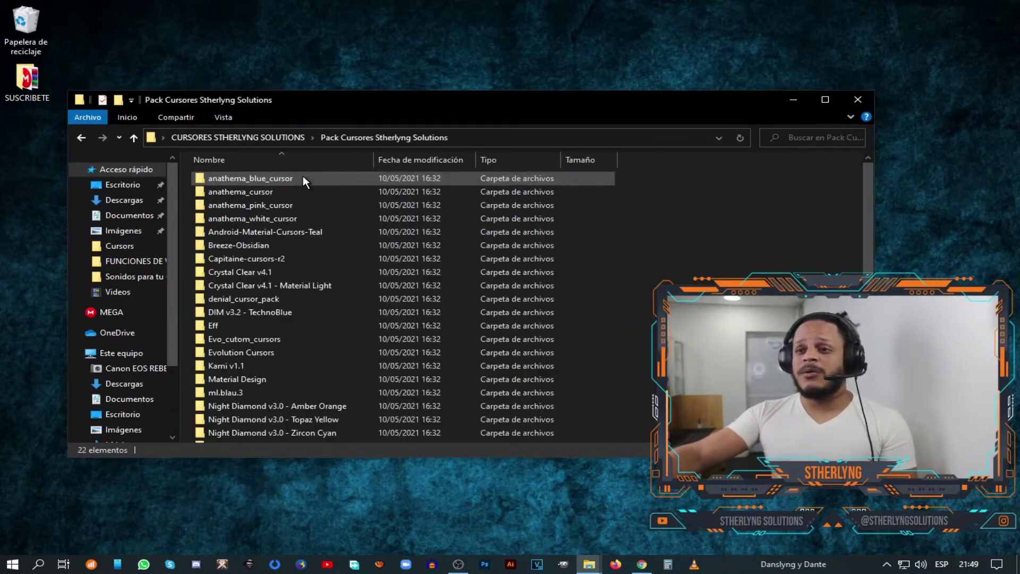
left_click(827, 99)
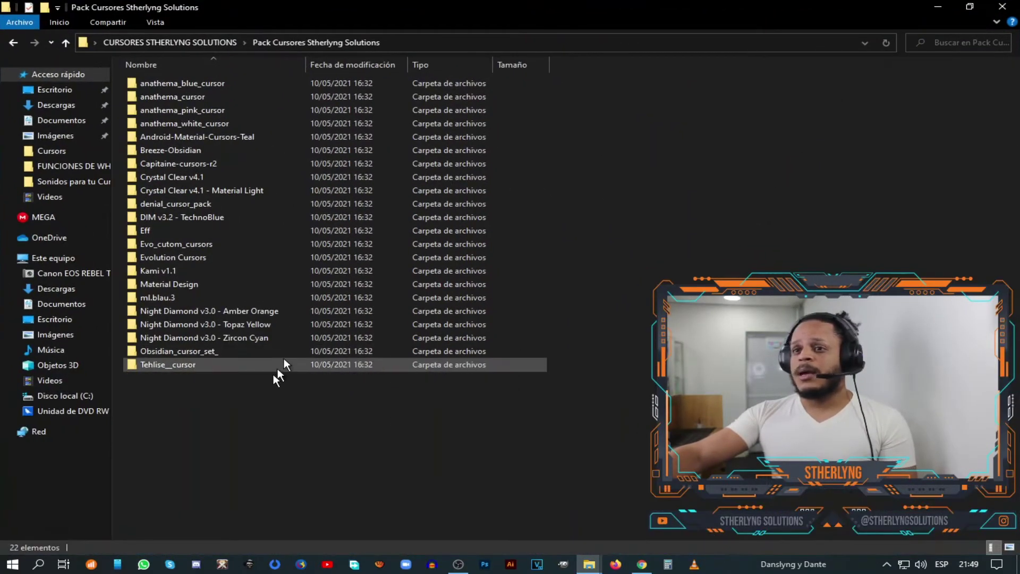
- Preview the anathema_blue, Android-Material-Cursors-Teal and Evo_cutom_cursors sets as large icons
double_click(201, 80)
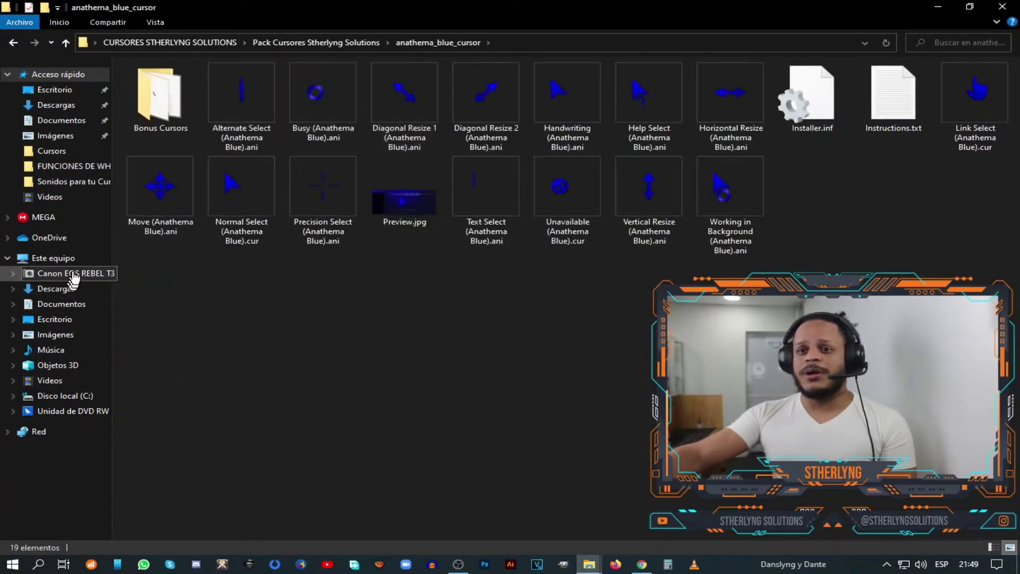
left_click(14, 42)
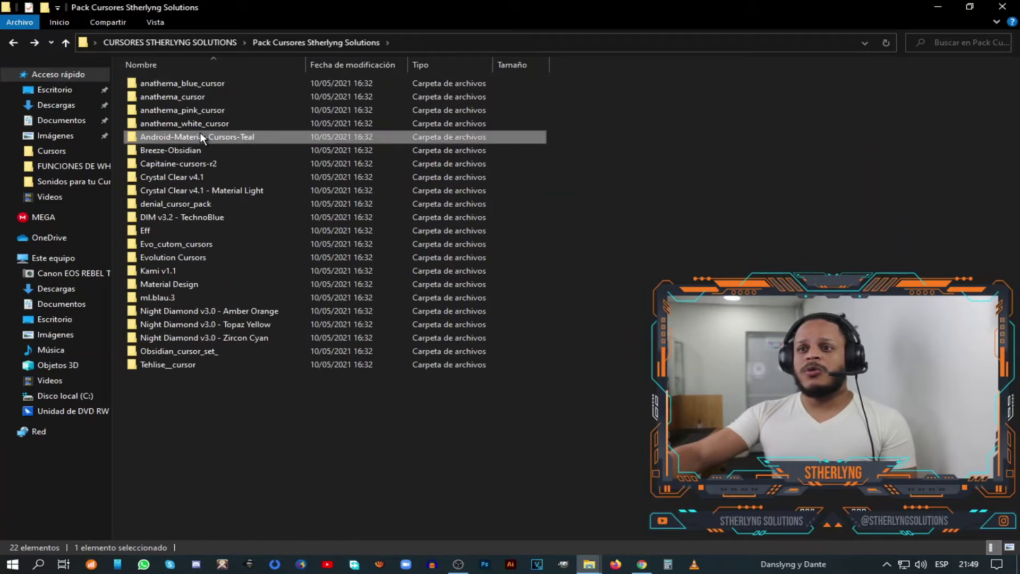
double_click(200, 133)
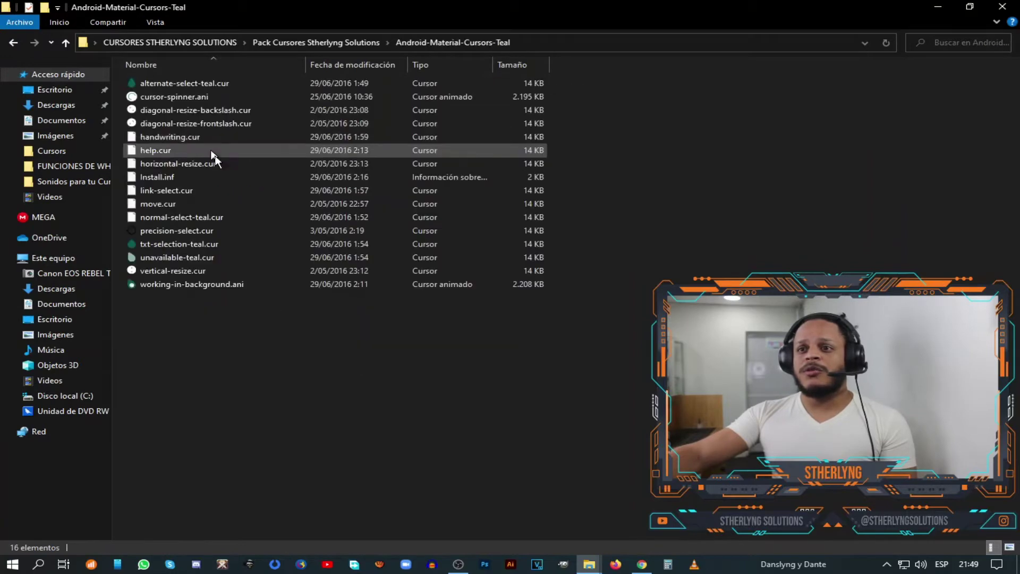
left_click(1013, 547)
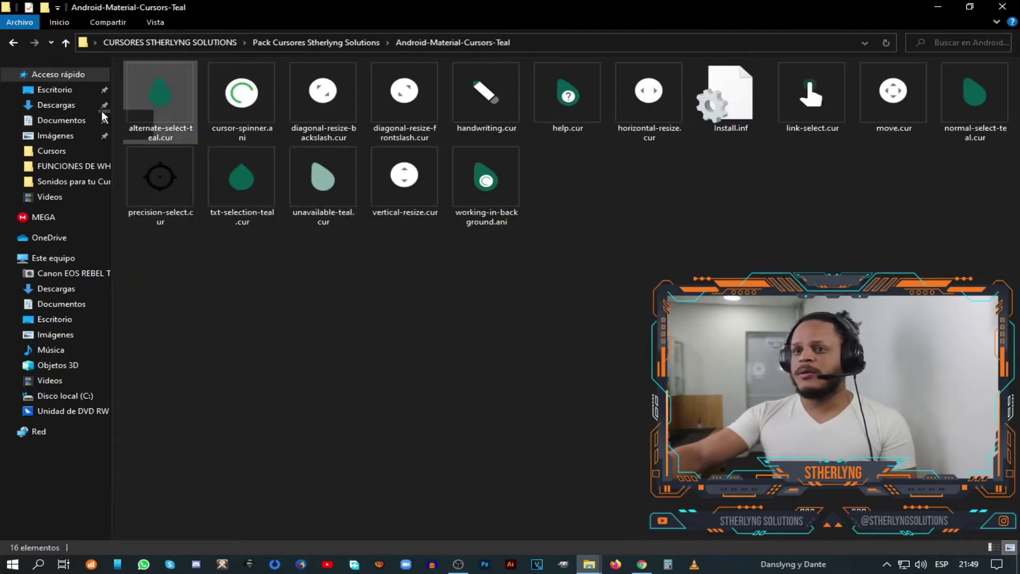
left_click(17, 45)
double_click(201, 243)
left_click(1010, 547)
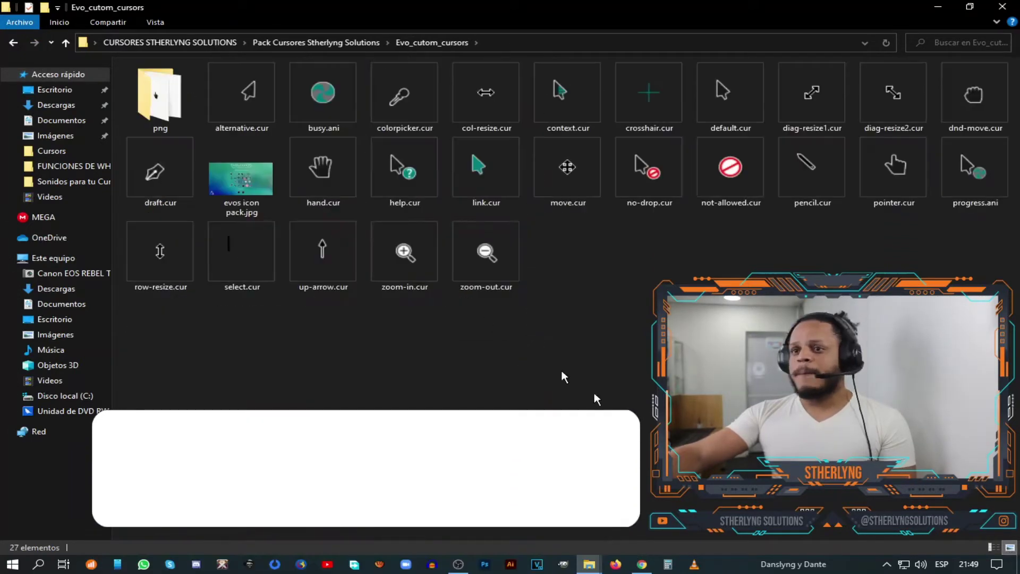
left_click(13, 43)
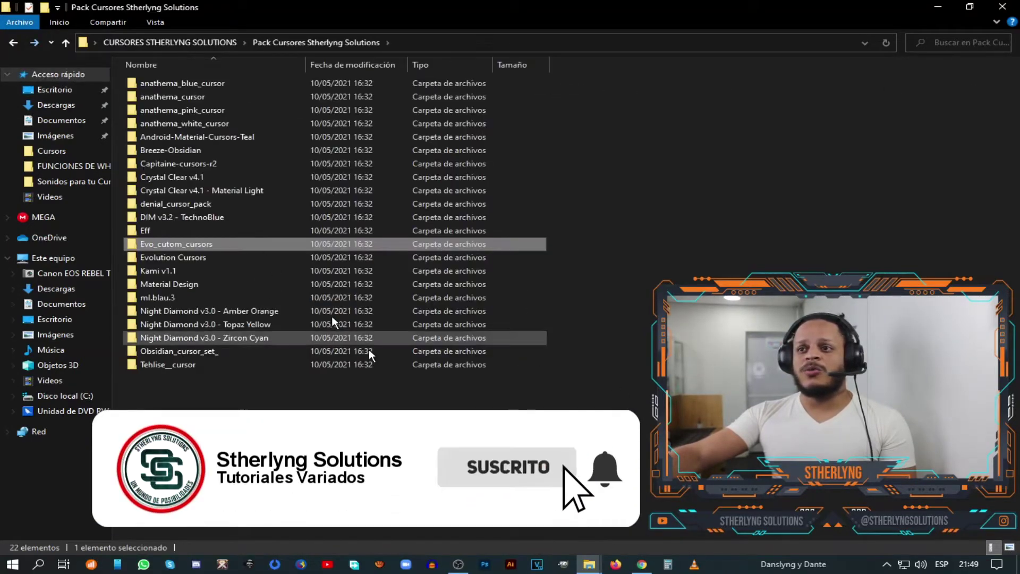
- Copy the 17 [TY] .ani files from Night Diamond v3.0 - Topaz Yellow, then minimize the window
double_click(250, 325)
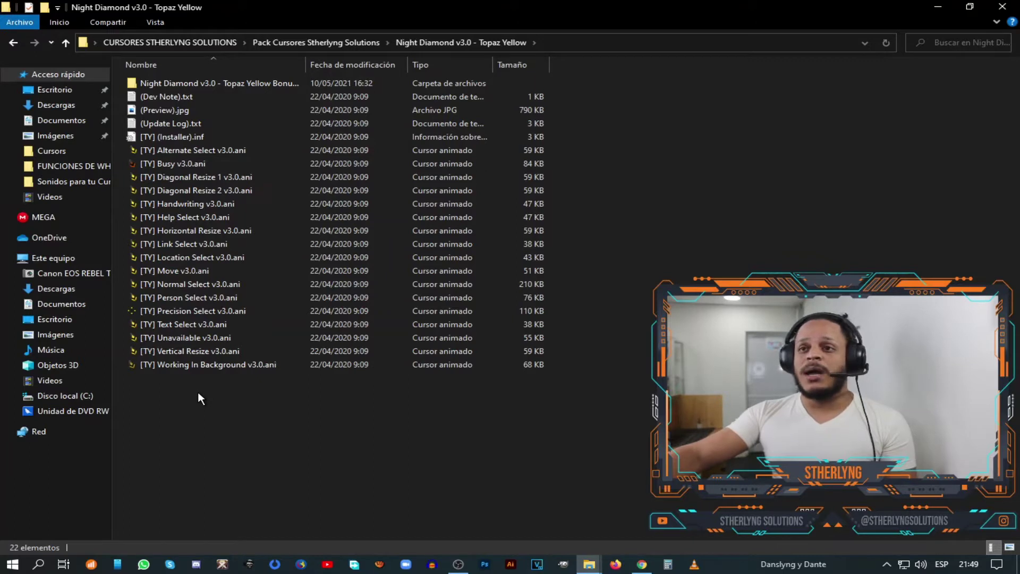
left_click_drag(199, 391, 174, 154)
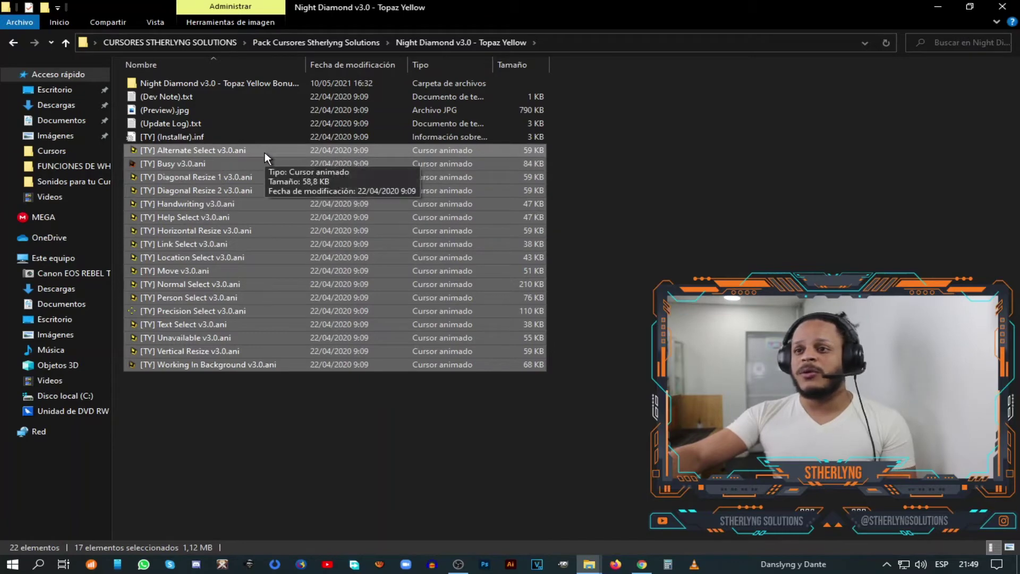
left_click(248, 396)
left_click_drag(241, 388, 156, 151)
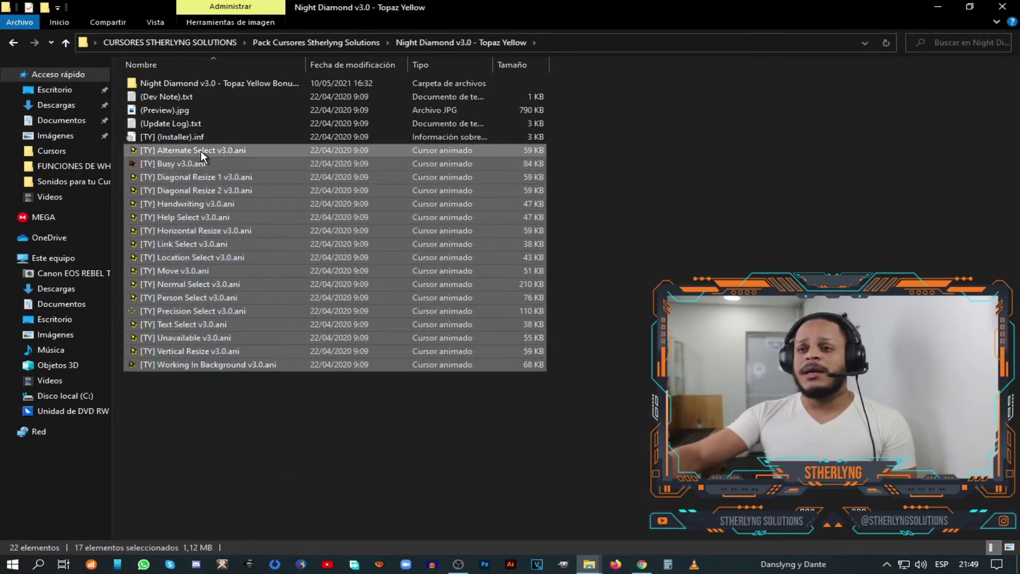
right_click(201, 152)
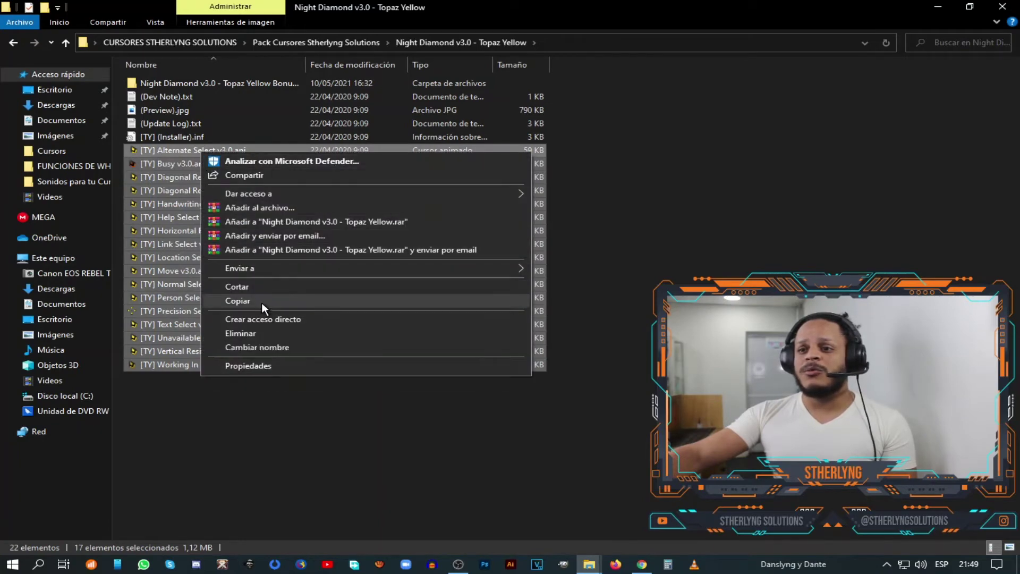
left_click(262, 301)
left_click(285, 420)
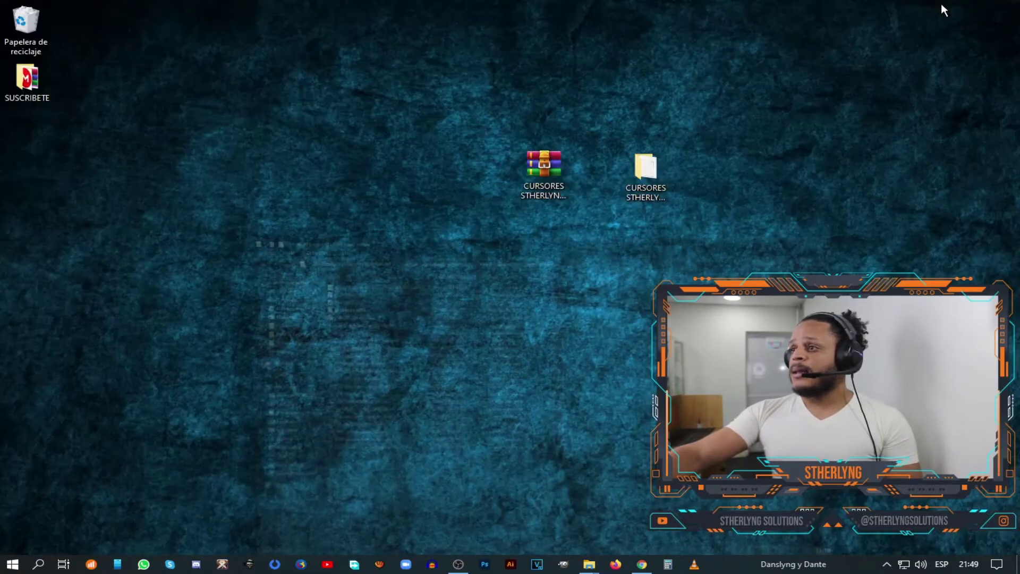
left_click(938, 6)
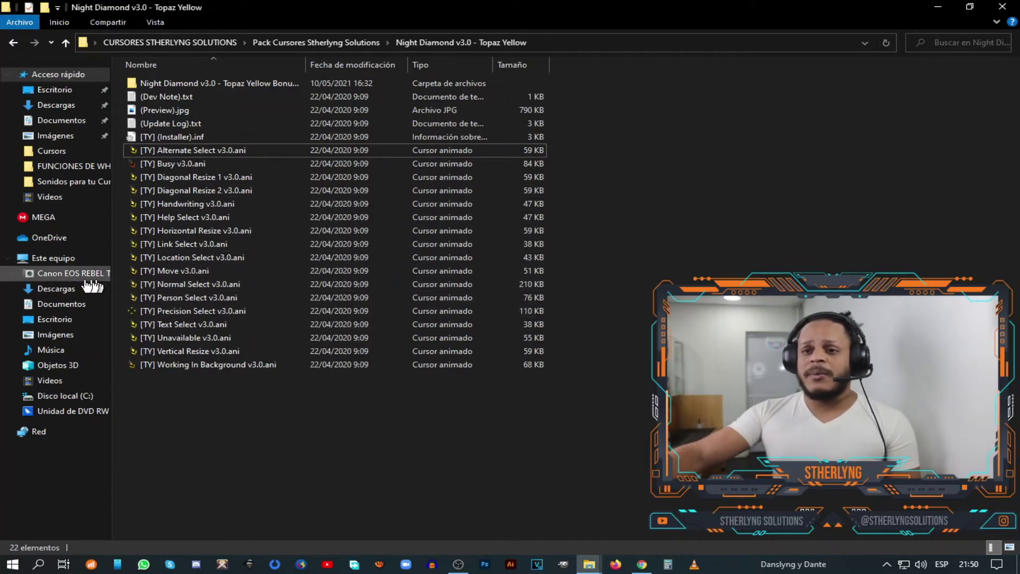
left_click(53, 259)
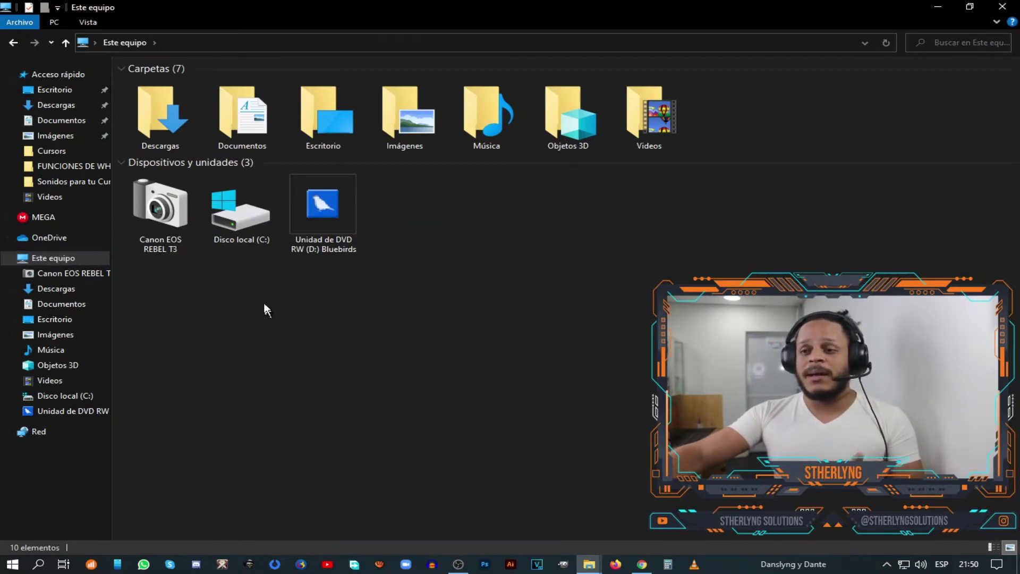
- Navigate to the C:\Windows\Cursors folder
left_click(249, 230)
left_click(263, 340)
left_click(241, 228)
double_click(241, 228)
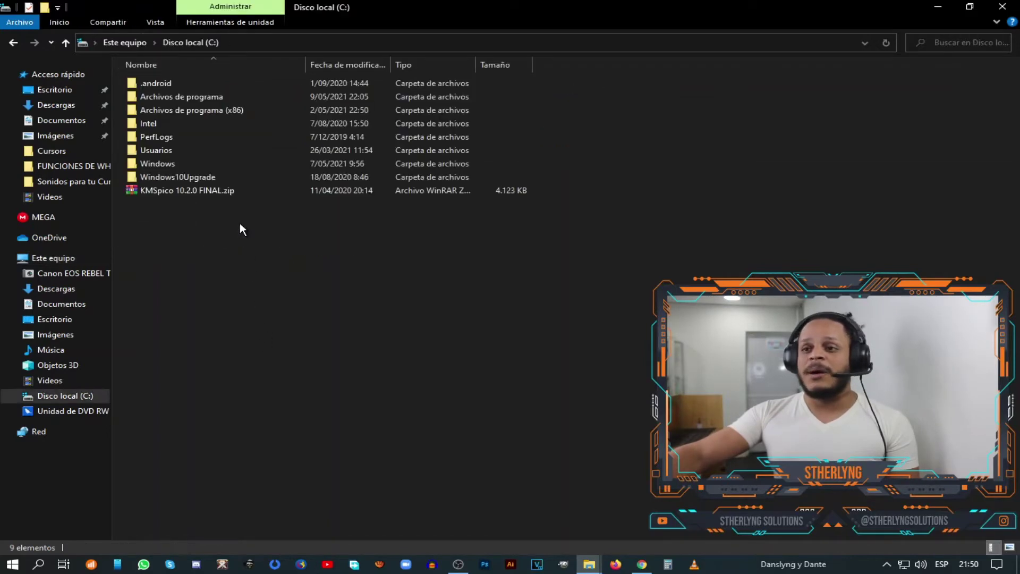
left_click(195, 162)
double_click(194, 164)
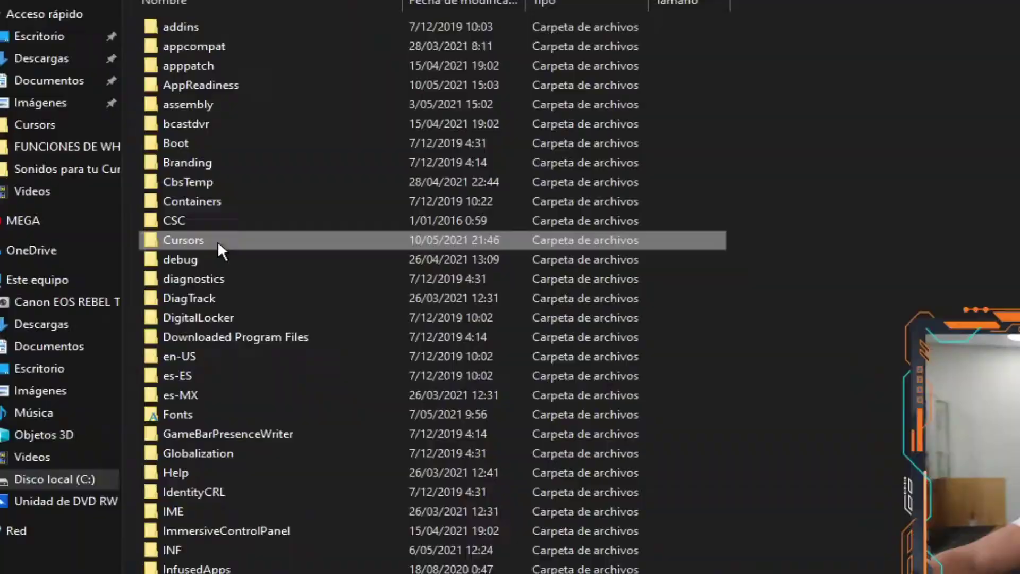
double_click(245, 268)
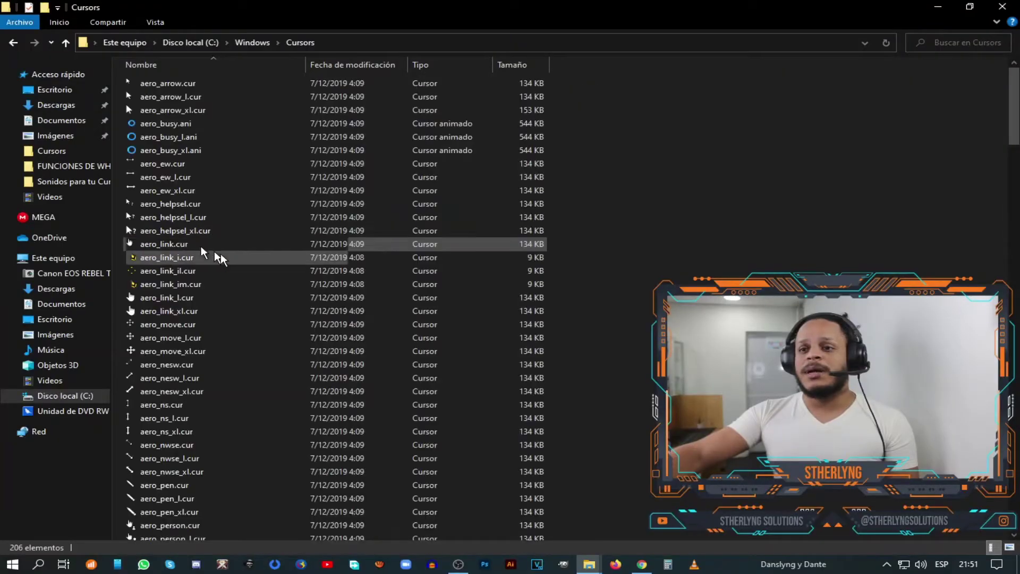
scroll(423, 248, "down", 20)
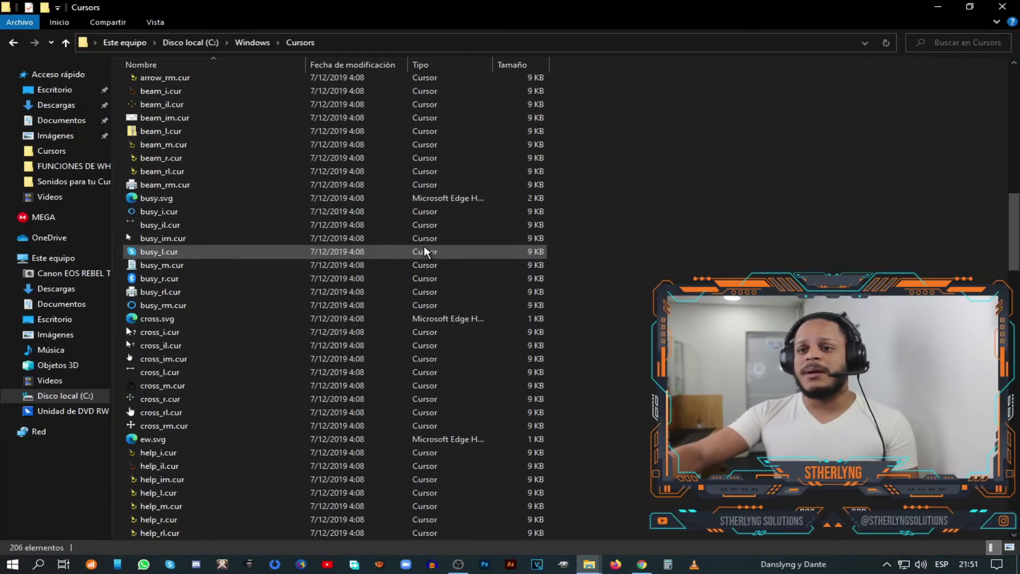
scroll(425, 245, "up", 16)
scroll(425, 244, "up", 4)
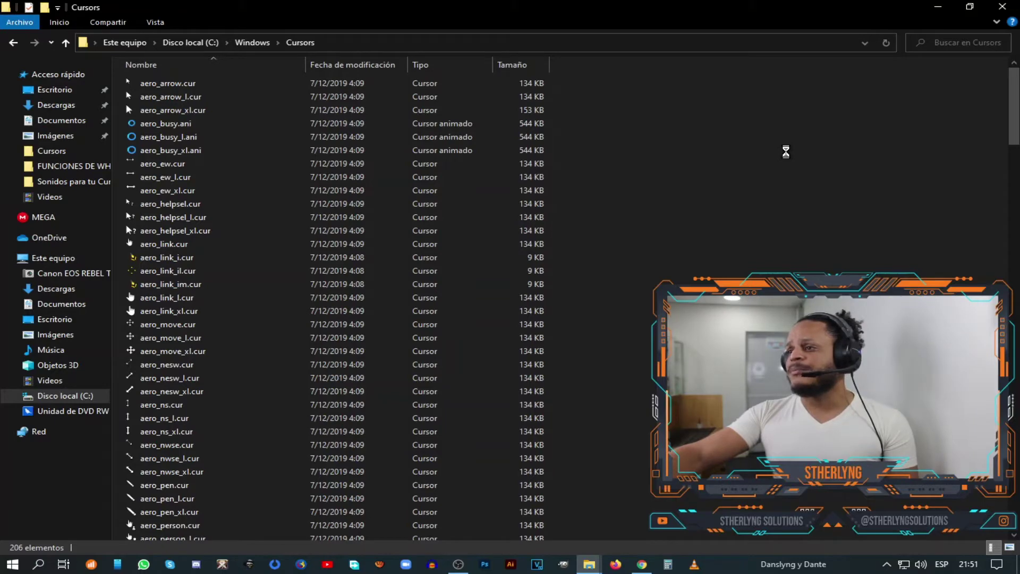
- Paste the 17 cursor files into Cursors with administrator permission, then close the window
right_click(786, 152)
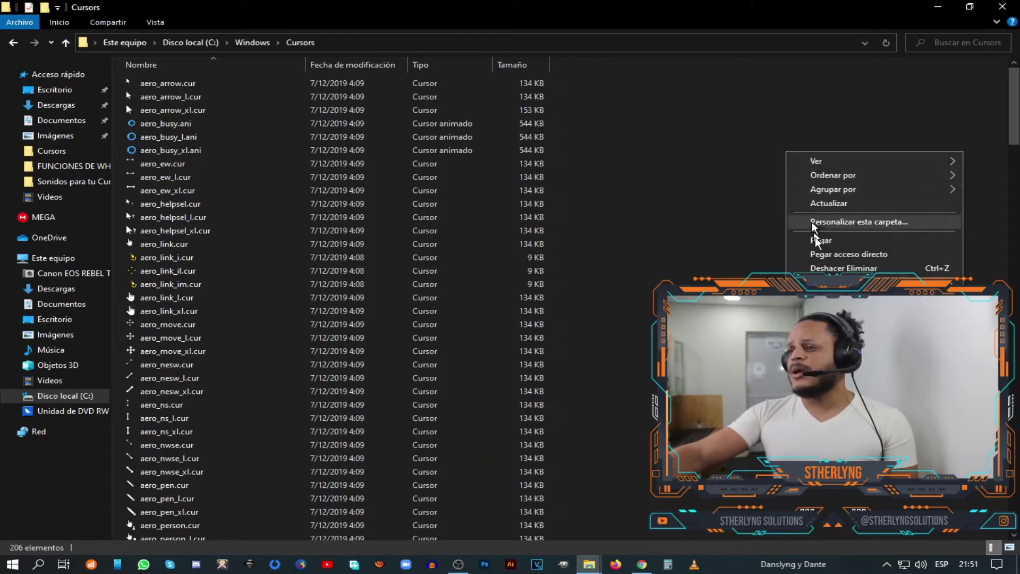
left_click(836, 243)
left_click_drag(495, 122, 369, 106)
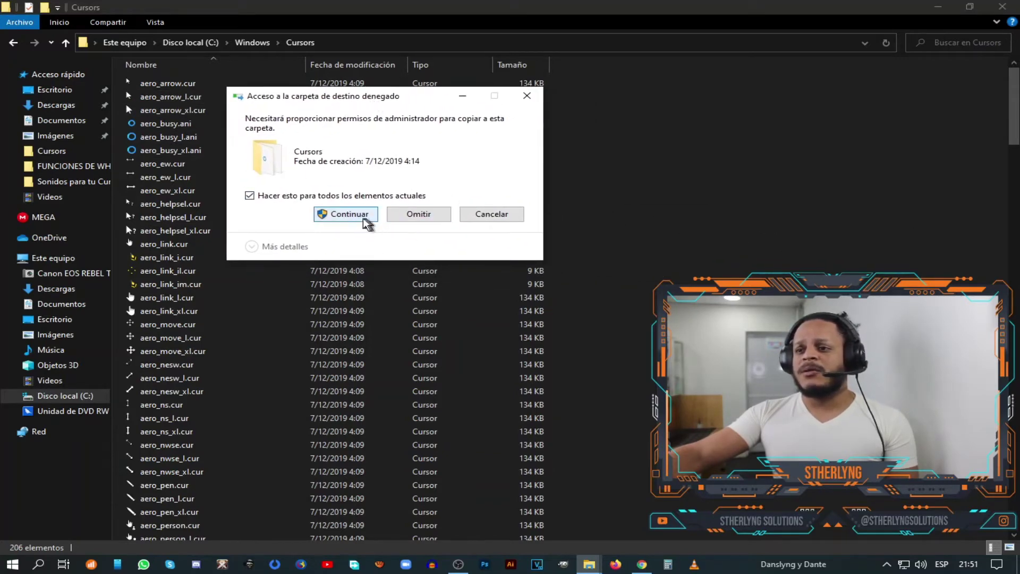
left_click(349, 214)
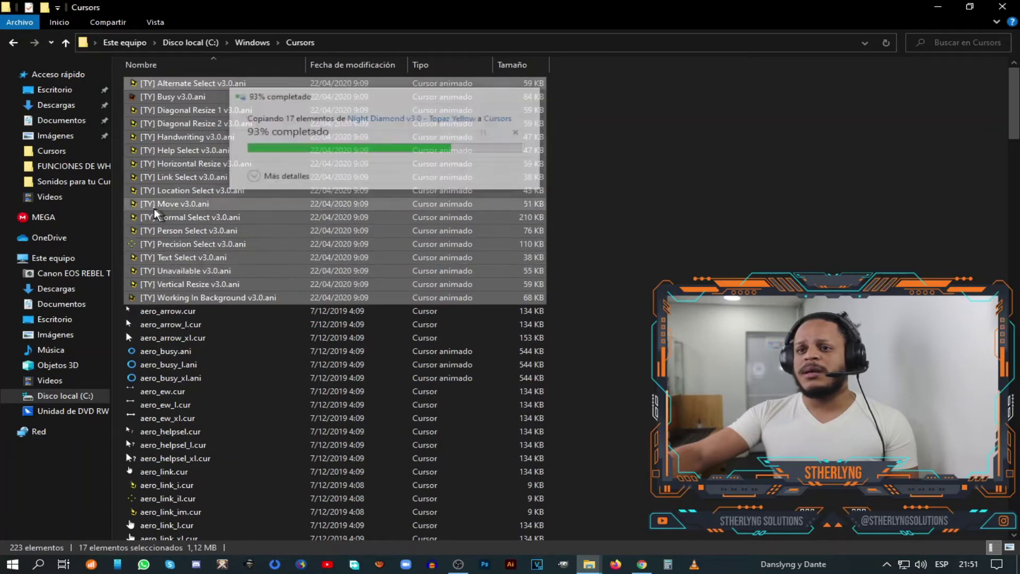
left_click(604, 195)
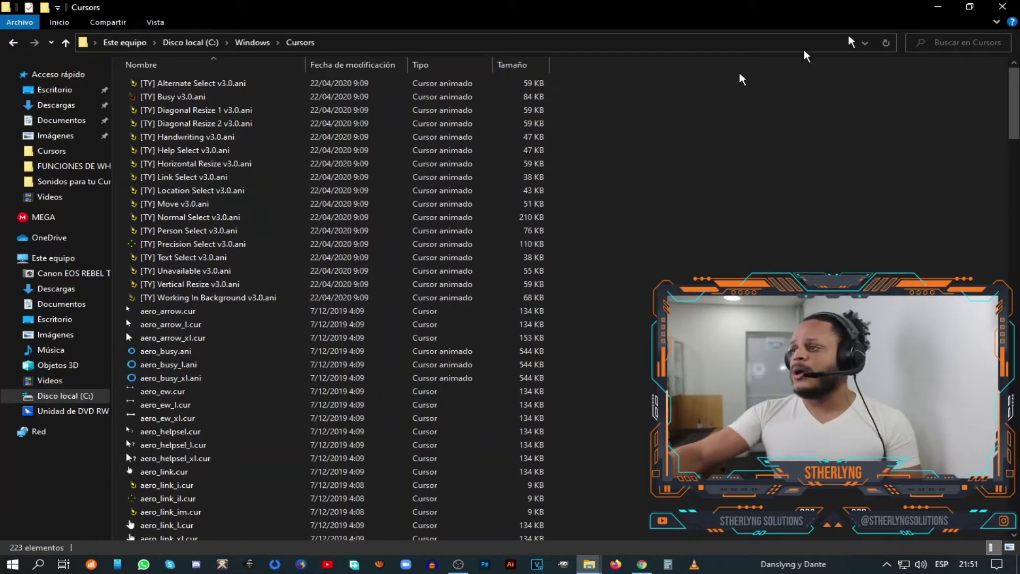
left_click(1003, 7)
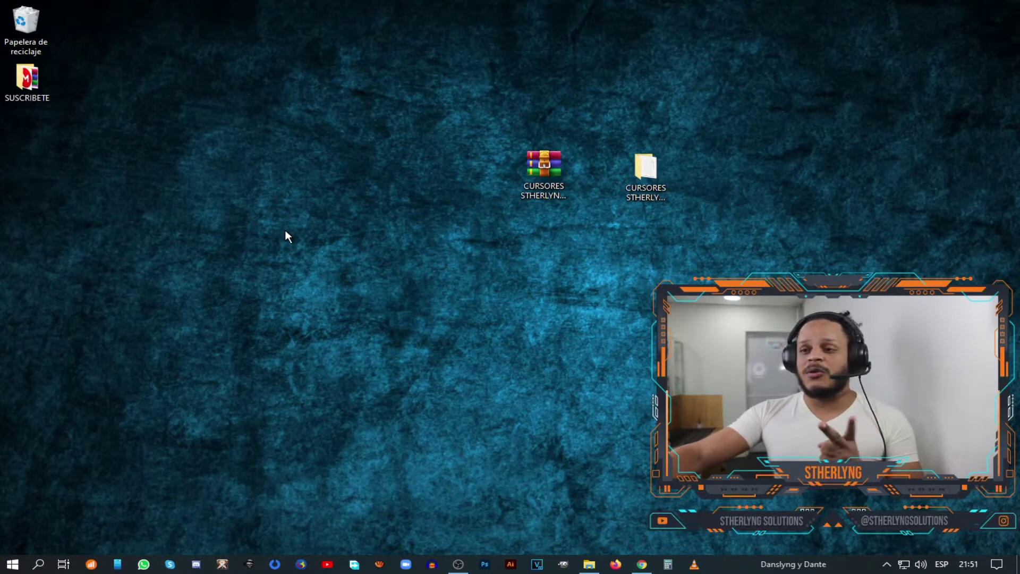
- Open Personalization from the desktop shortcut menu, then close it
right_click(398, 245)
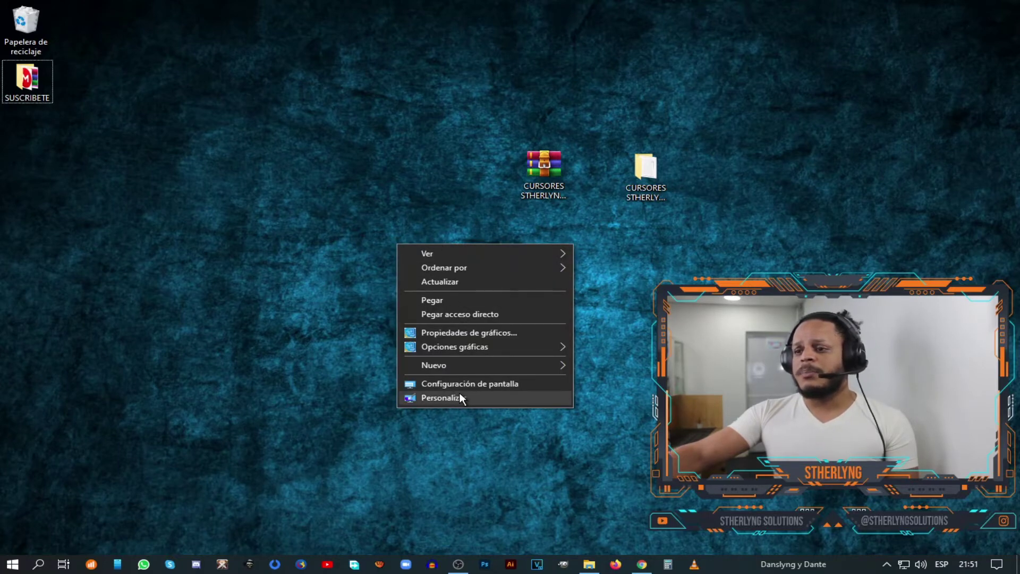
left_click(459, 393)
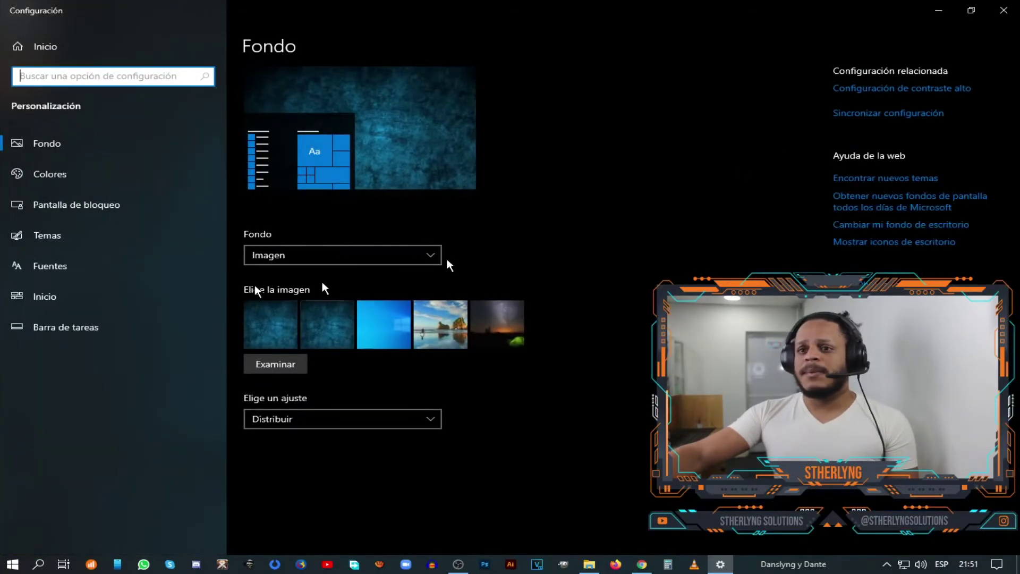
left_click(1004, 10)
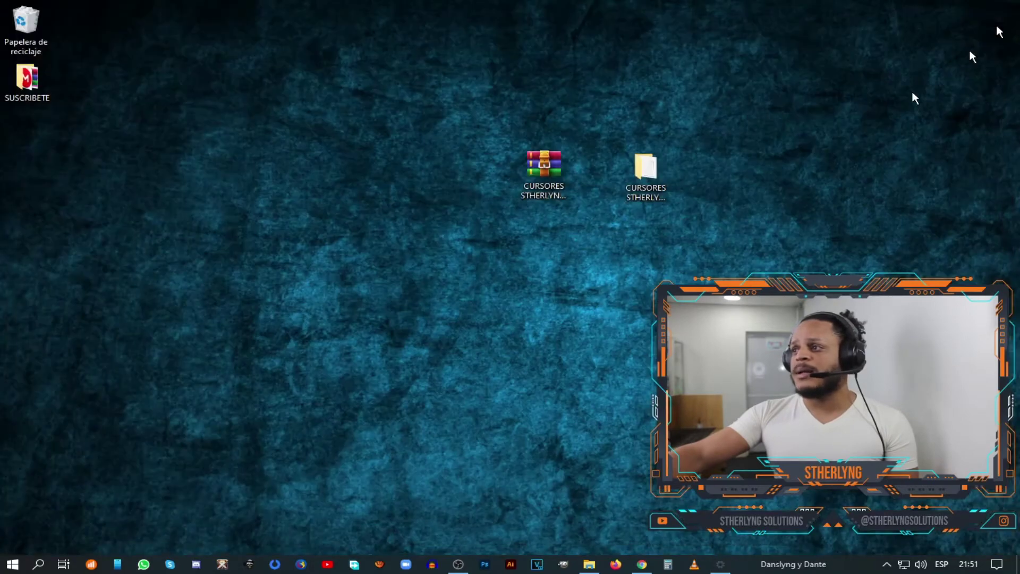
- Go via Control Panel's Apariencia y personalización to Temas and open Cursor del mouse
left_click(38, 565)
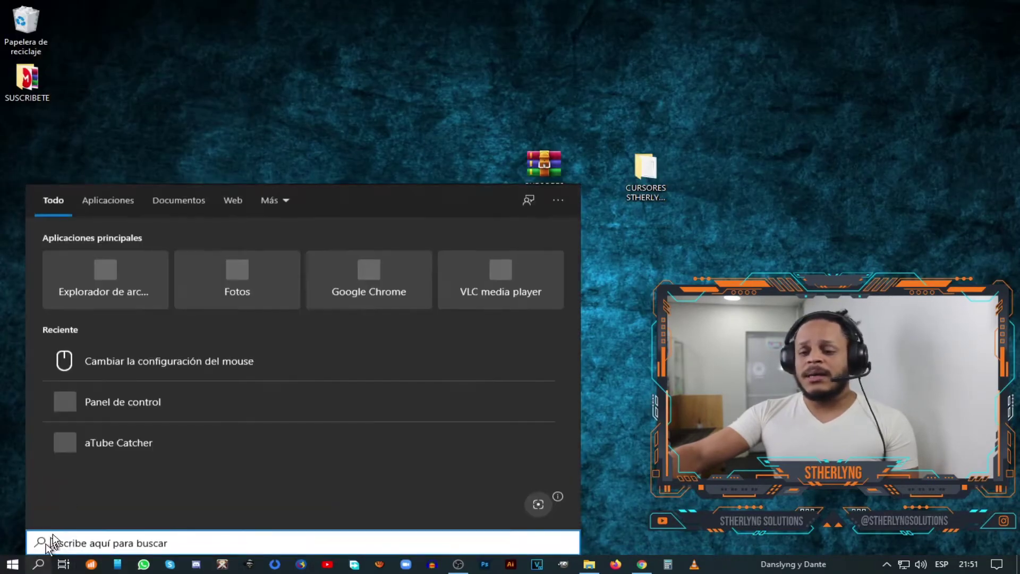
left_click(123, 400)
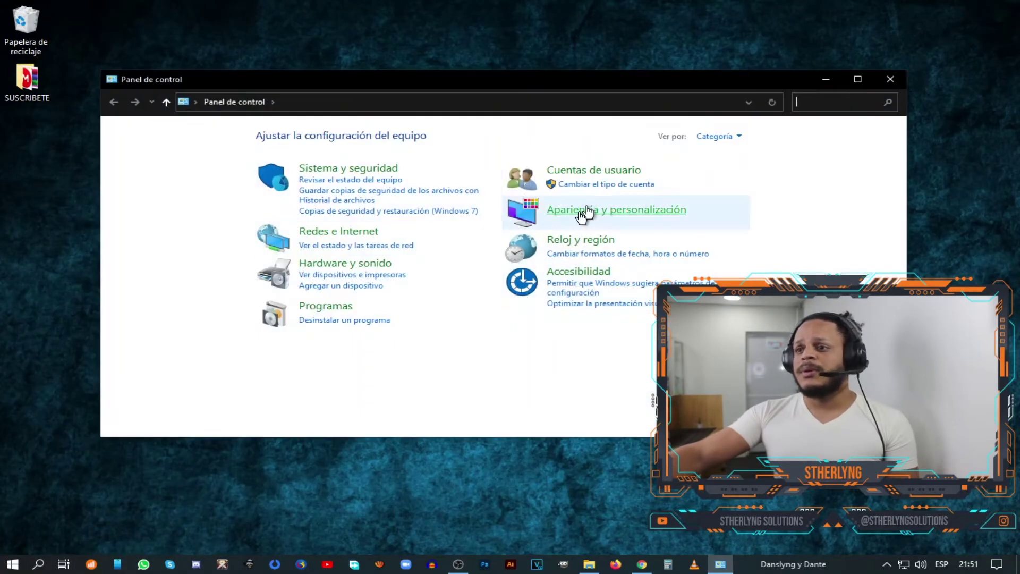
left_click(608, 213)
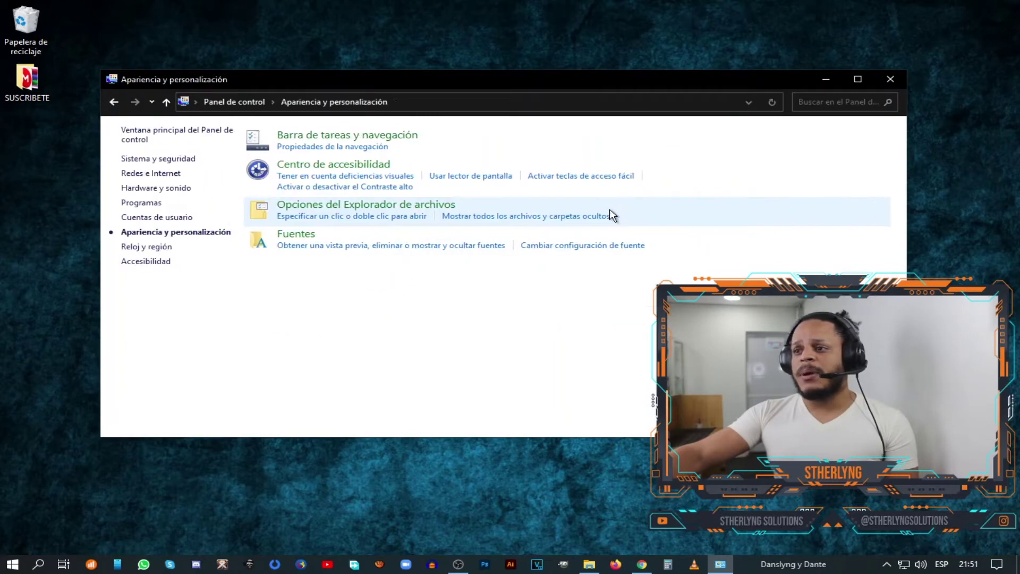
left_click(353, 143)
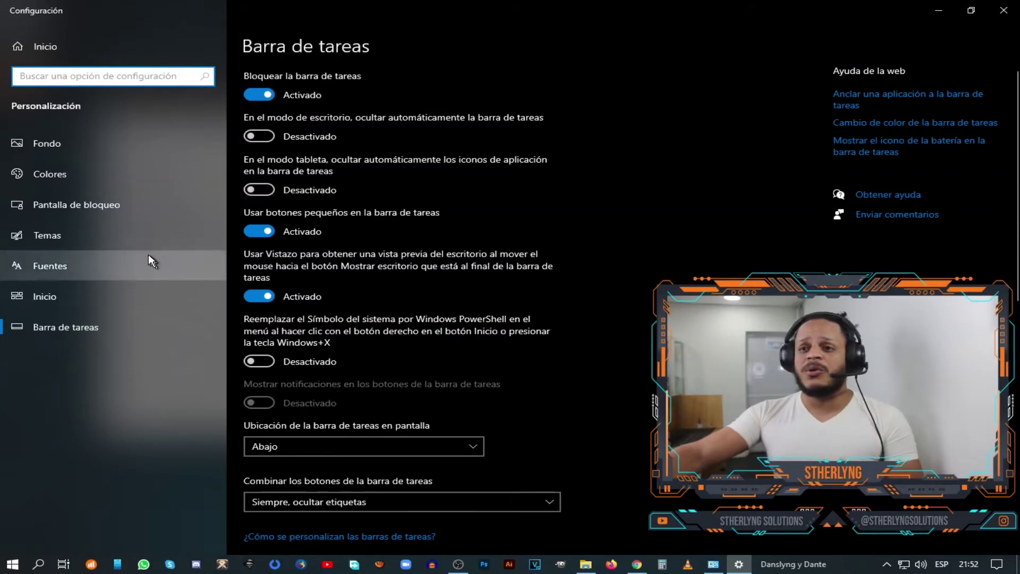
left_click(89, 237)
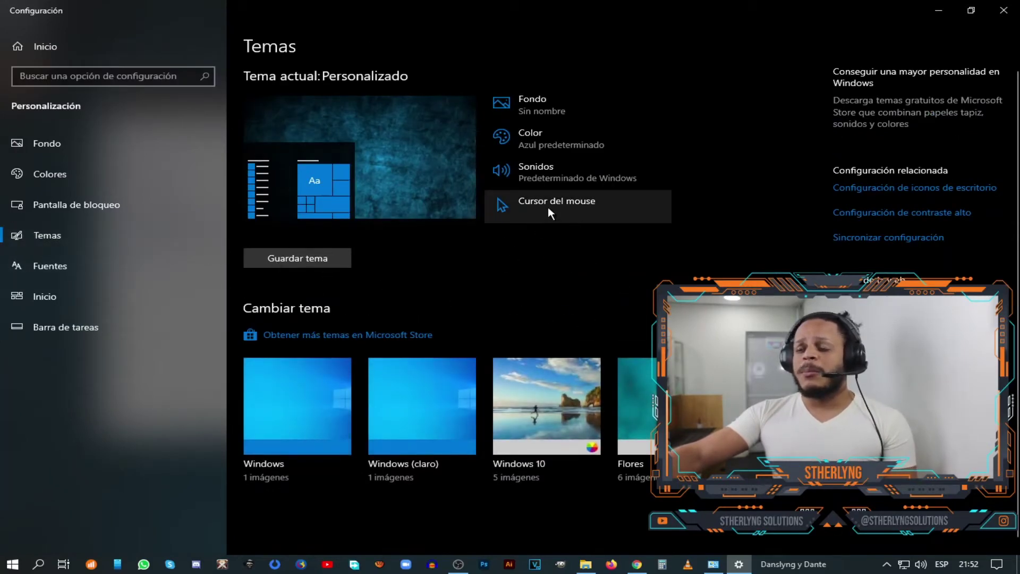
left_click(549, 211)
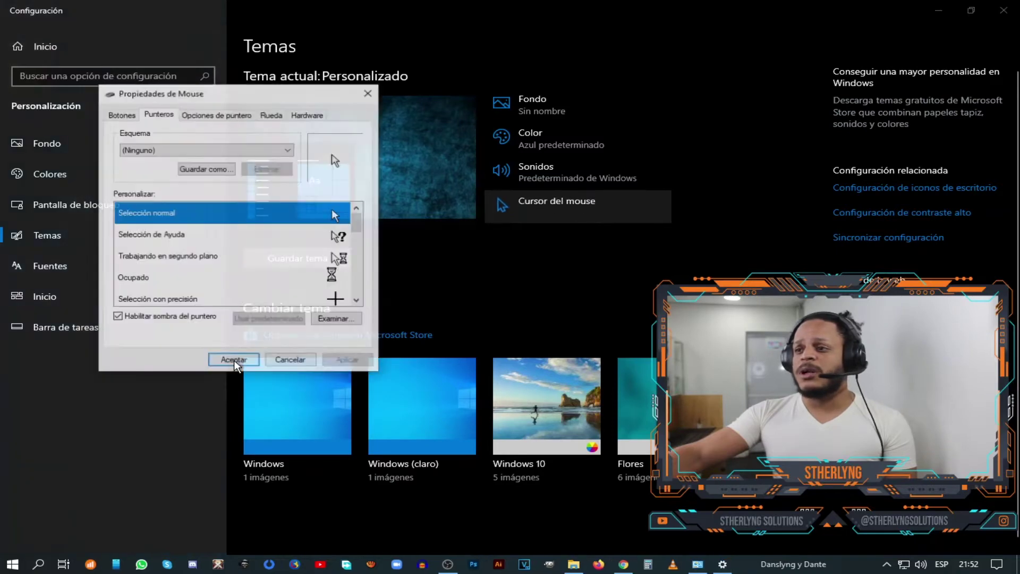
- Leave the pointer scheme at (Ninguno) and reposition the Mouse Properties window
left_click_drag(287, 96, 200, 45)
left_click(201, 101)
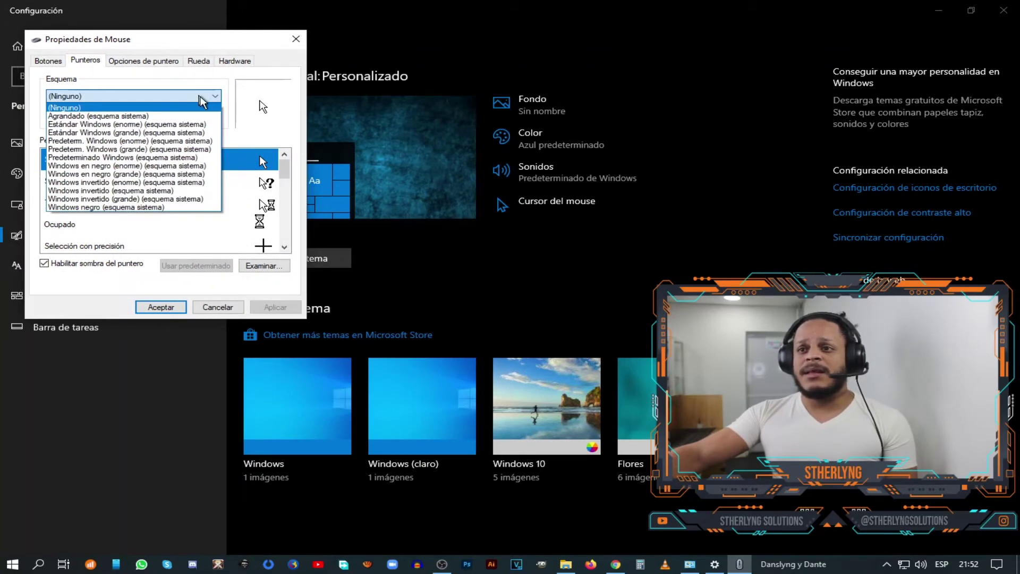
left_click(218, 97)
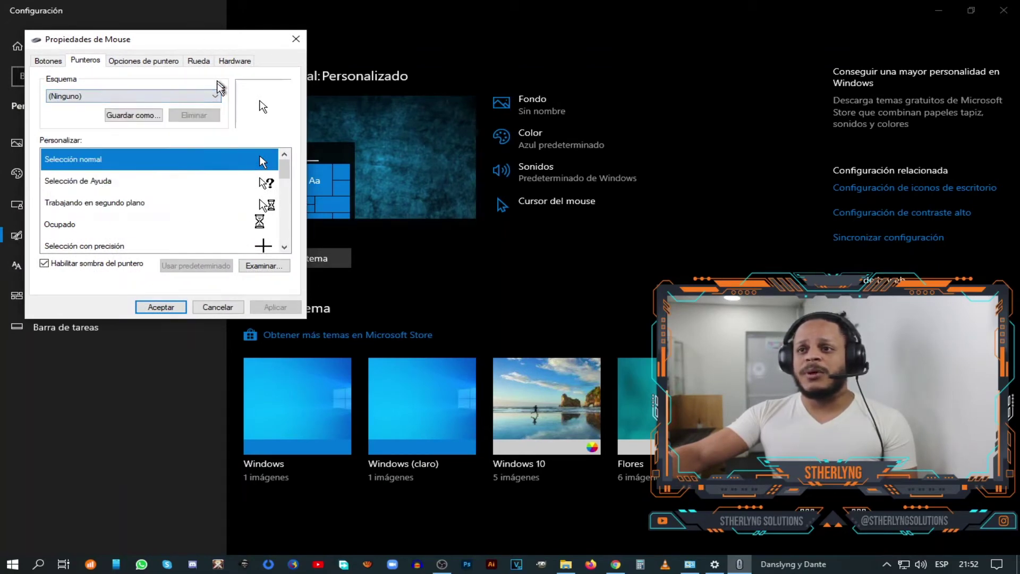
left_click(218, 95)
left_click(124, 106)
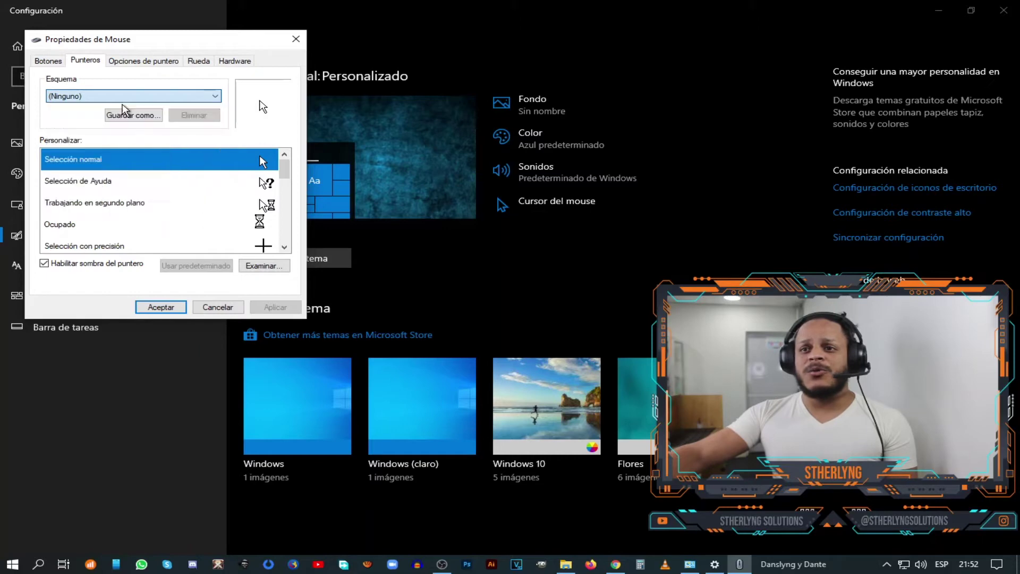
left_click_drag(199, 40, 203, 87)
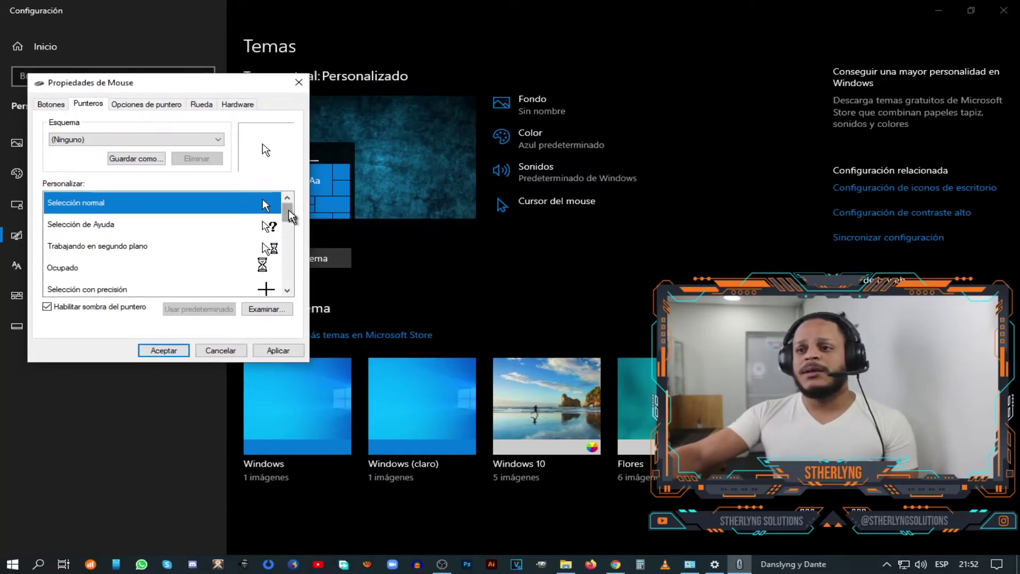
left_click_drag(156, 86, 139, 82)
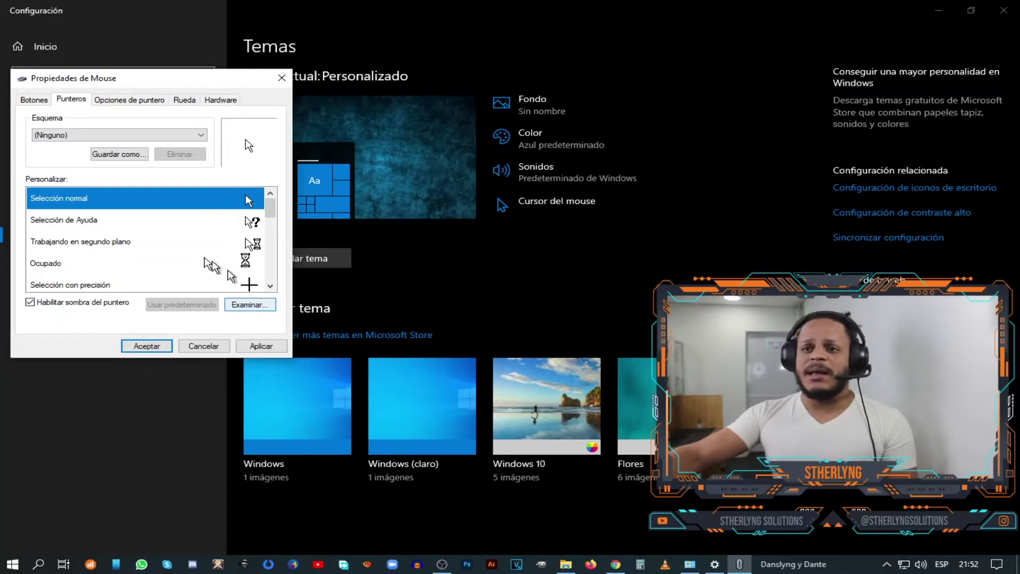
- Assign [TY] Normal Select v3.0.ani from C:\Windows\Cursors to Selección normal
double_click(161, 191)
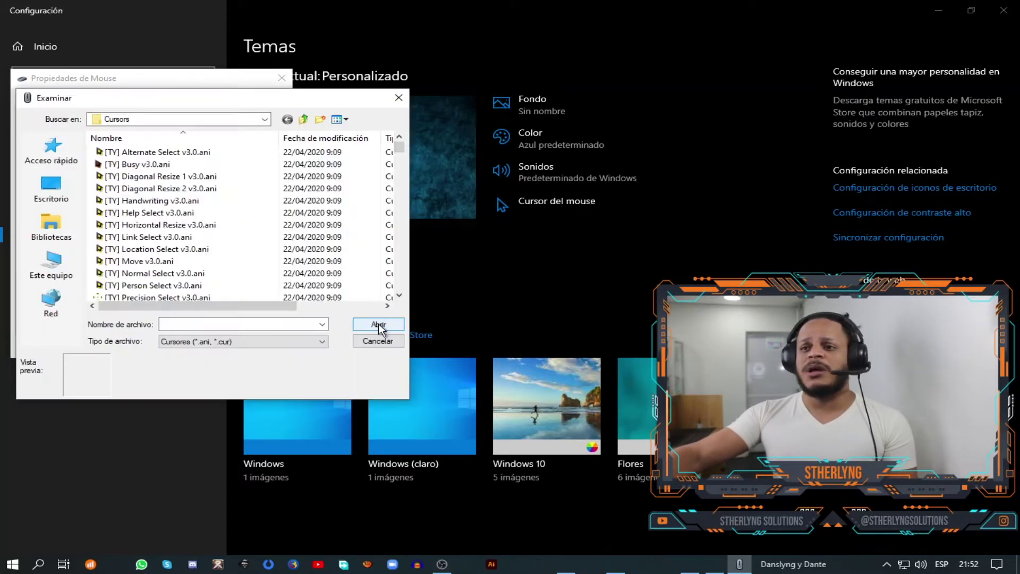
left_click_drag(242, 101, 425, 95)
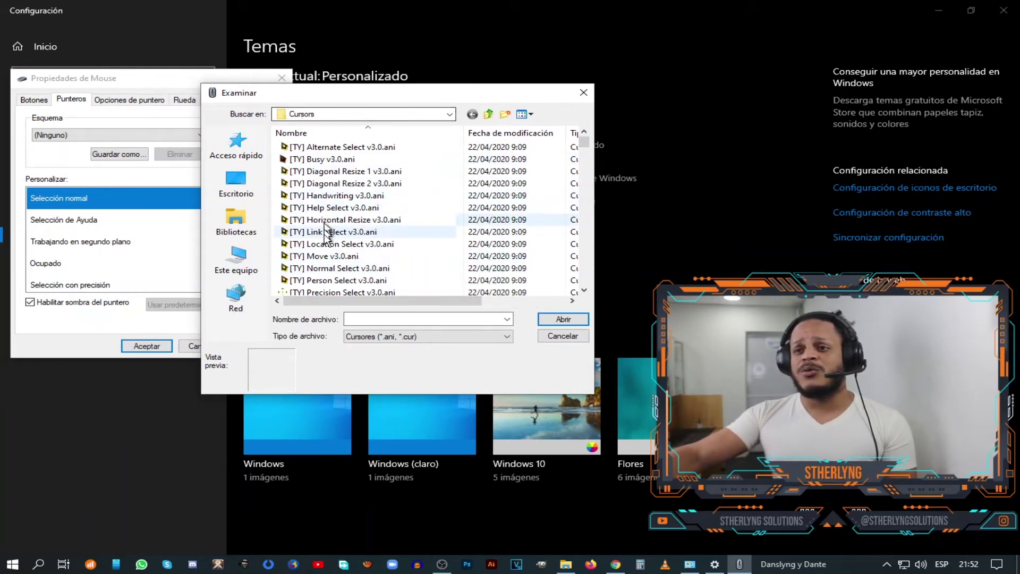
left_click(238, 261)
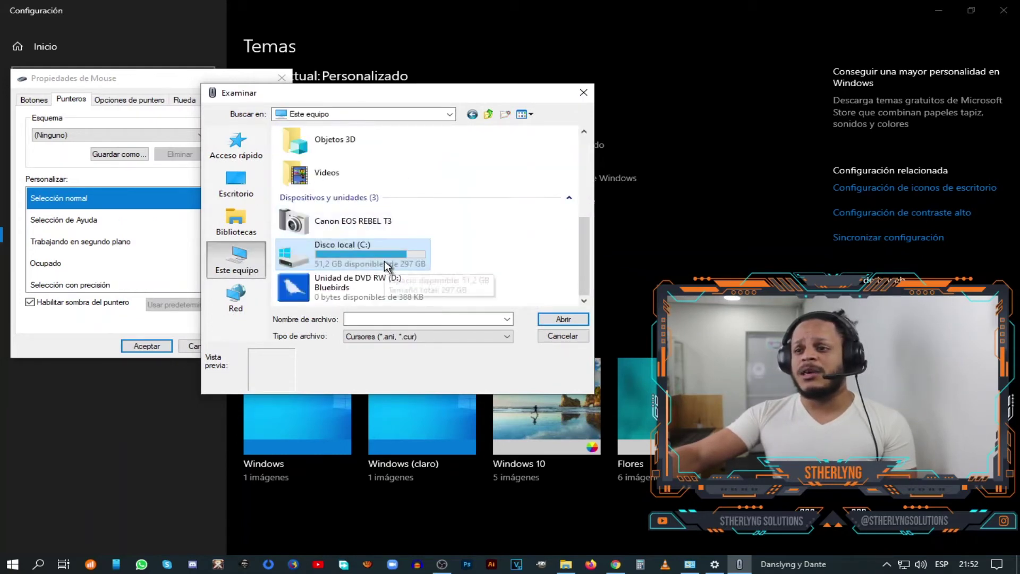
double_click(385, 261)
double_click(320, 223)
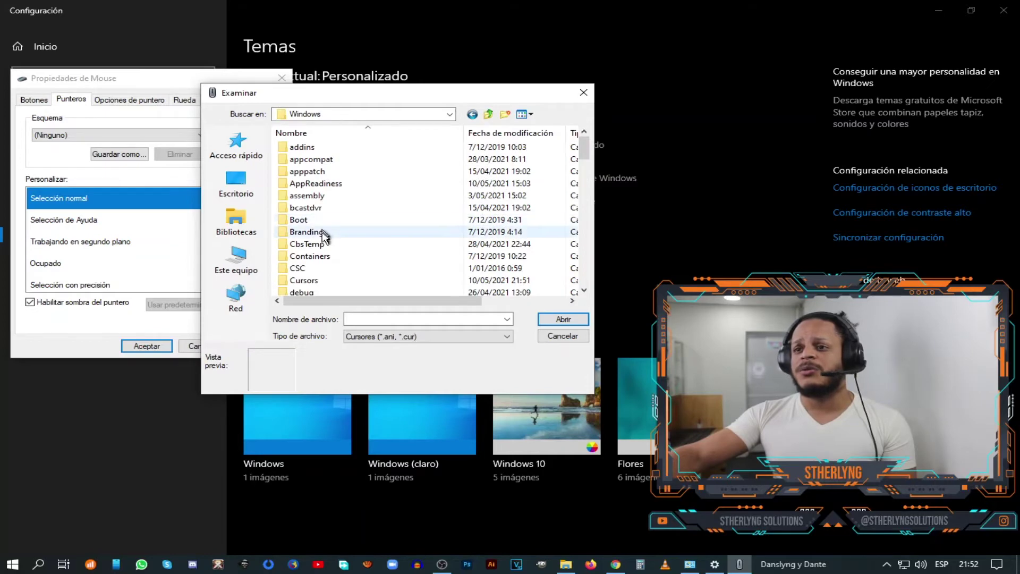
double_click(319, 281)
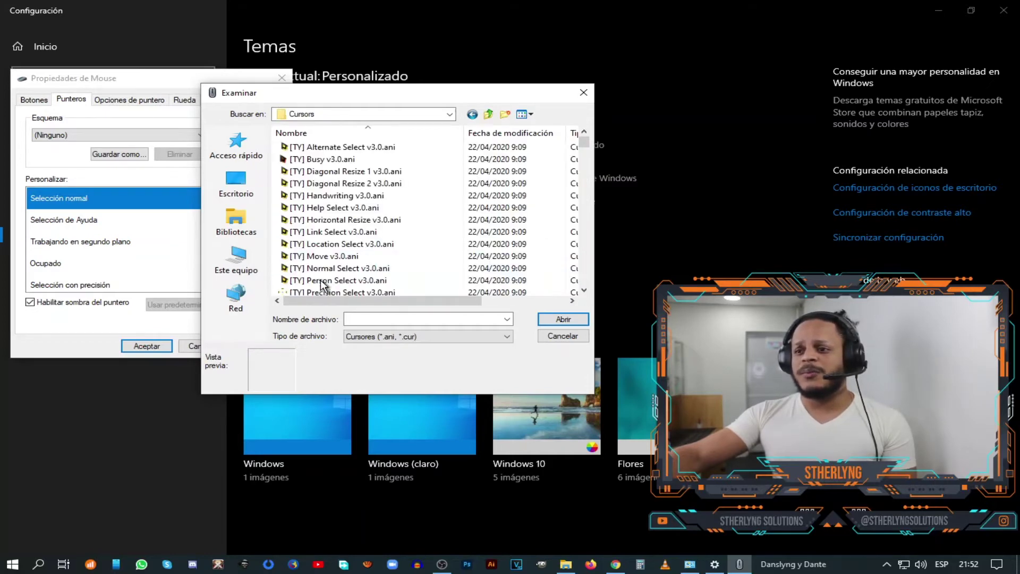
left_click_drag(371, 101, 463, 56)
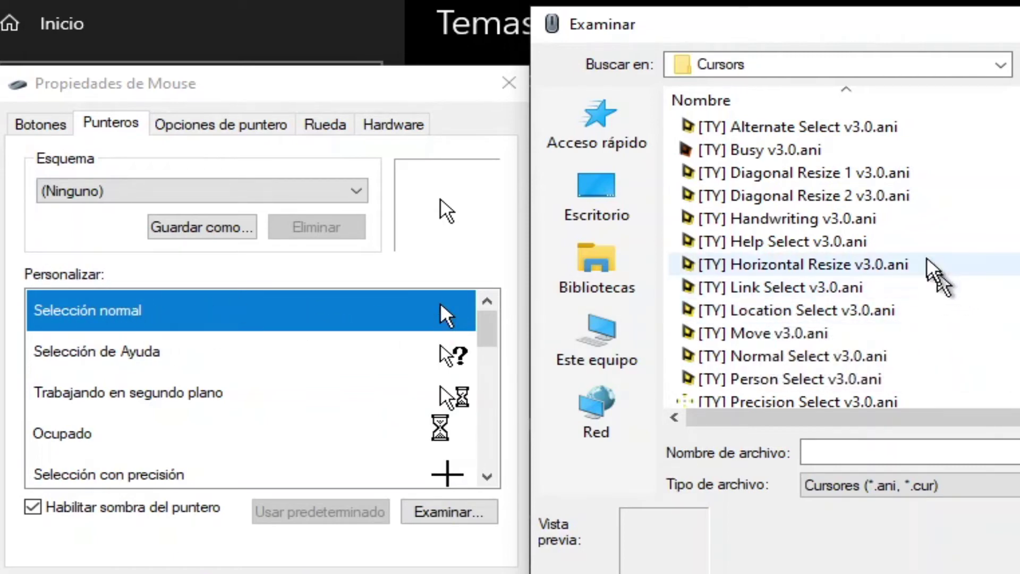
scroll(829, 367, "down", 1)
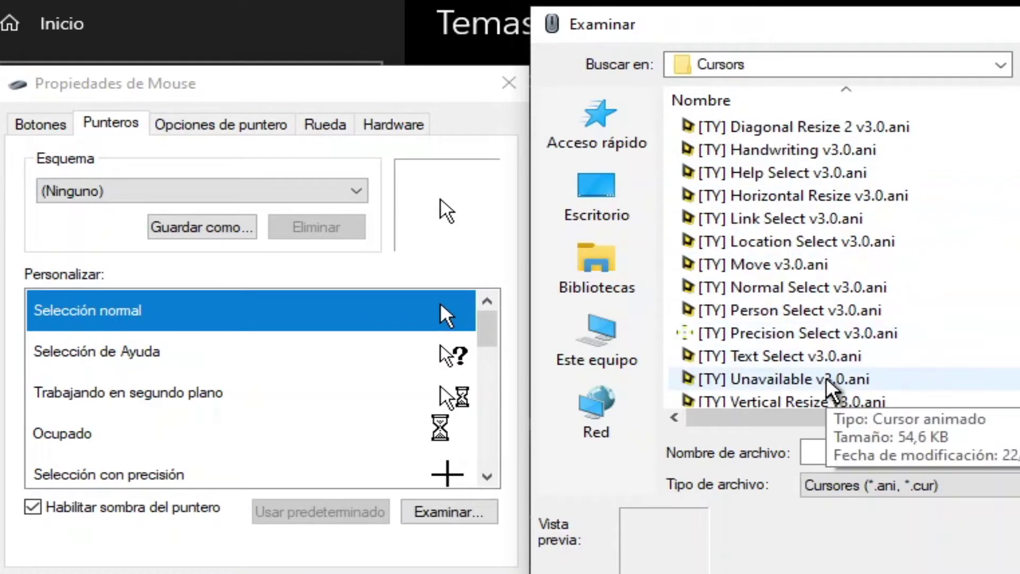
scroll(827, 369, "down", 1)
scroll(827, 369, "up", 2)
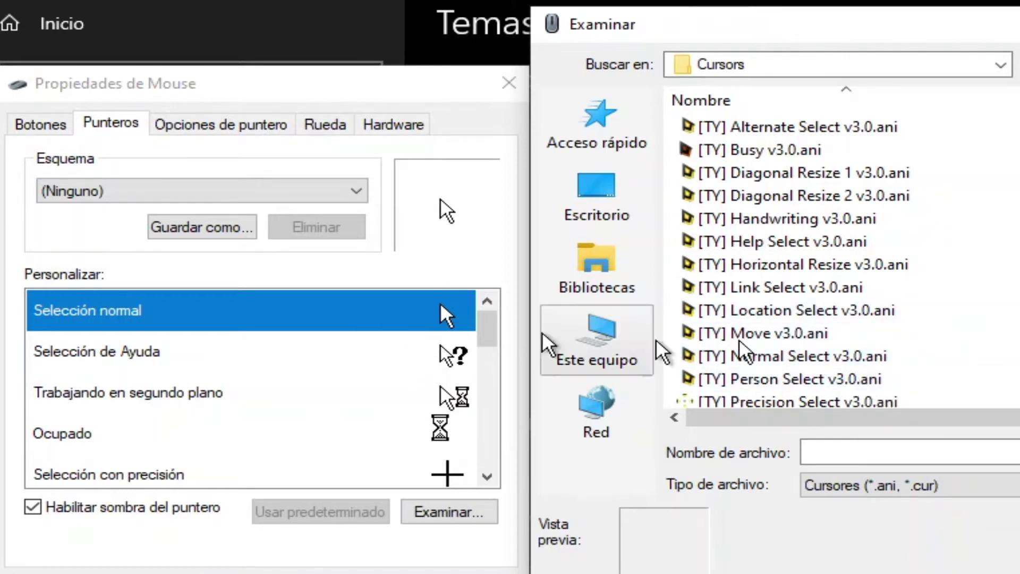
left_click(837, 358)
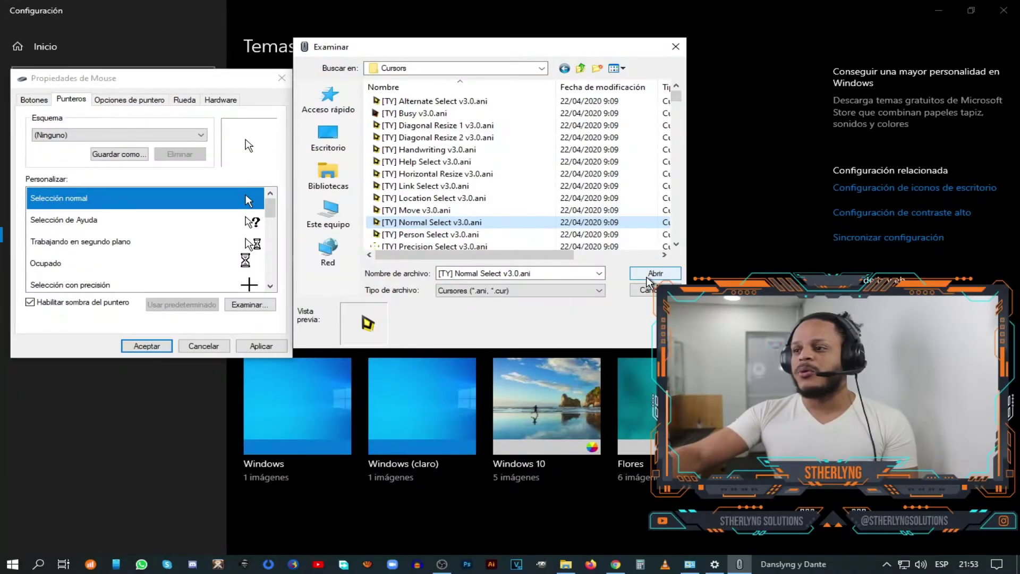
left_click(649, 275)
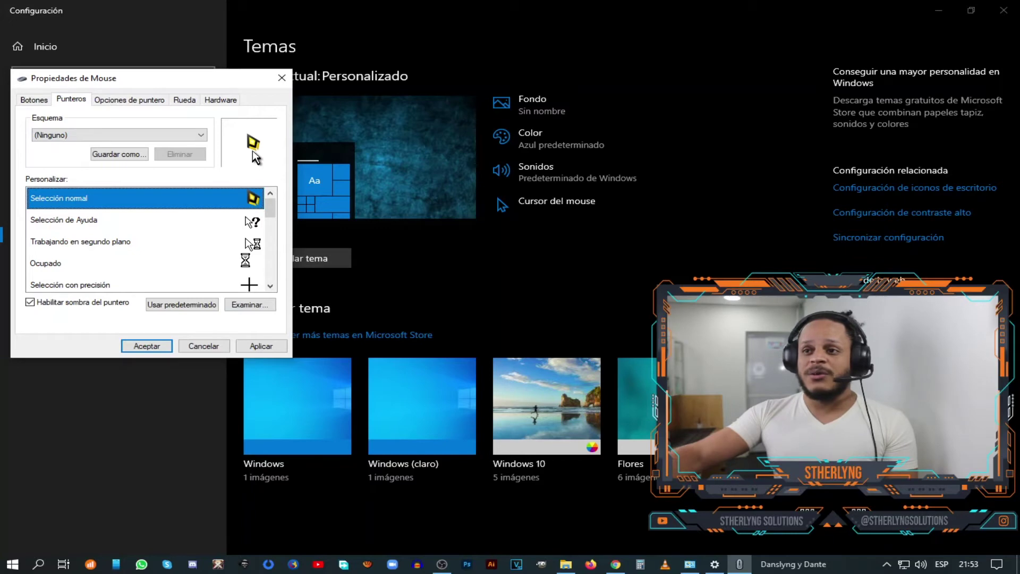
- Apply the Normal Select cursor and give Selección de Ayuda the [TY] Help Select cursor
left_click(268, 347)
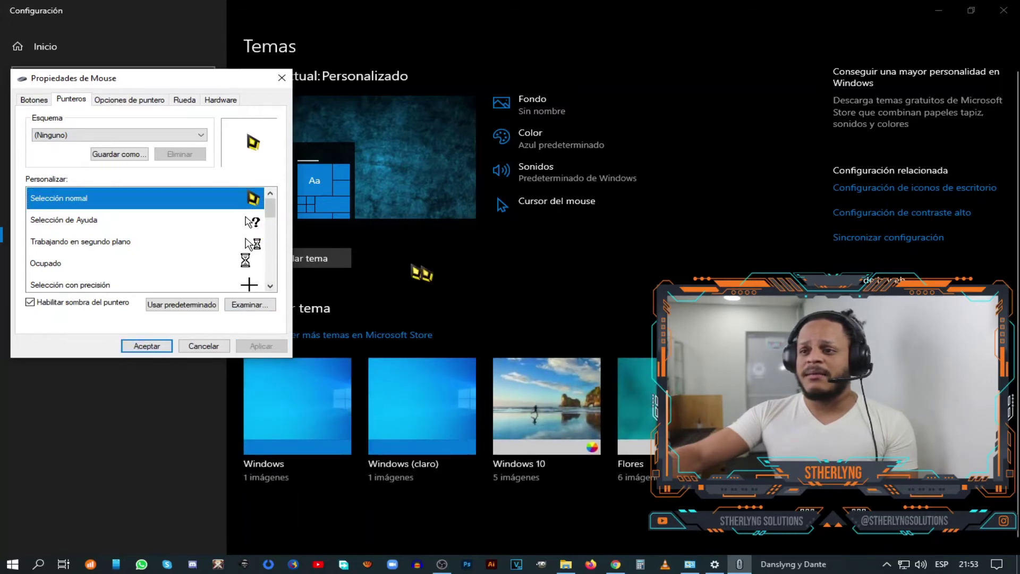
left_click(98, 222)
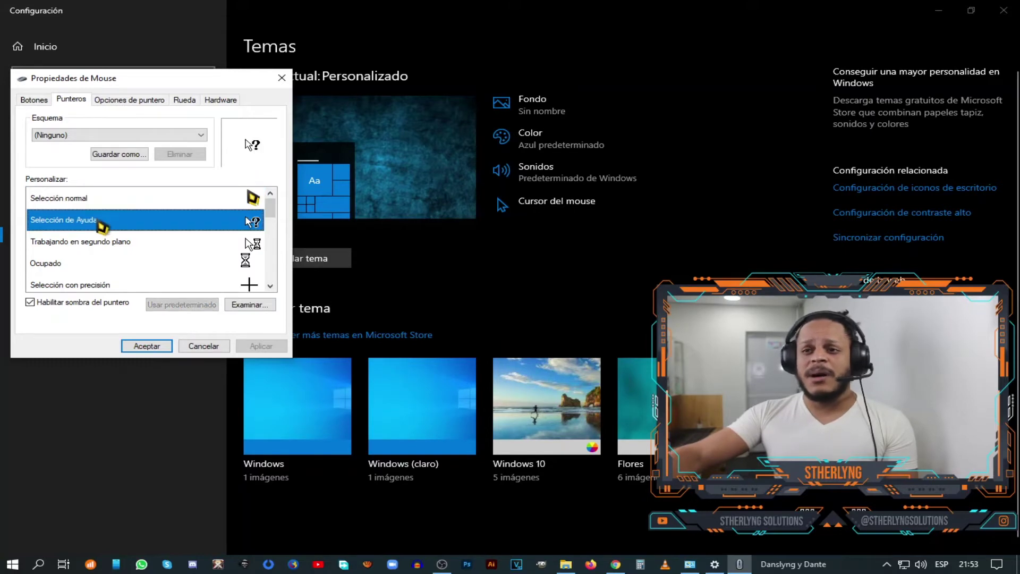
left_click(250, 305)
left_click_drag(191, 105, 466, 85)
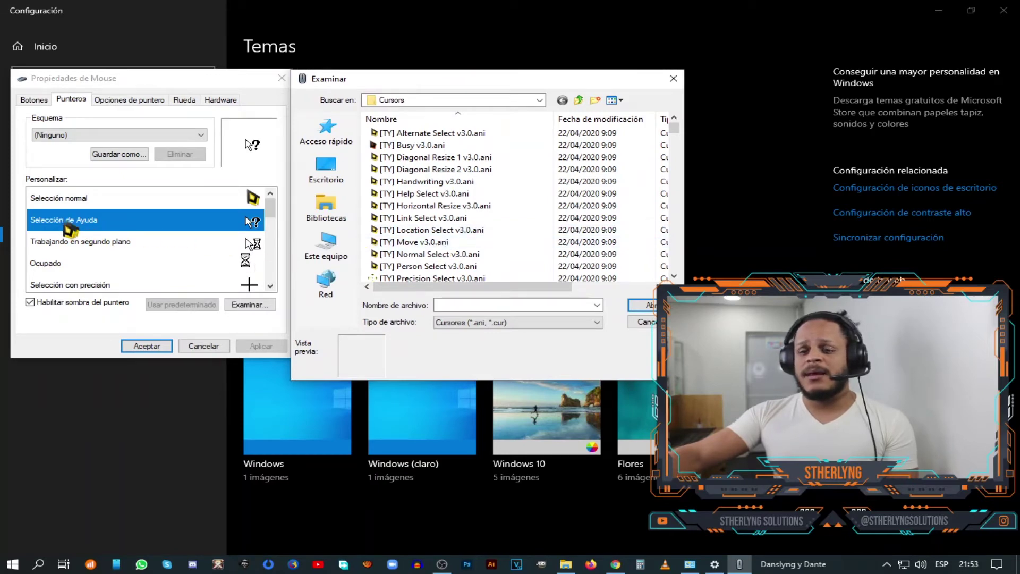
left_click(439, 194)
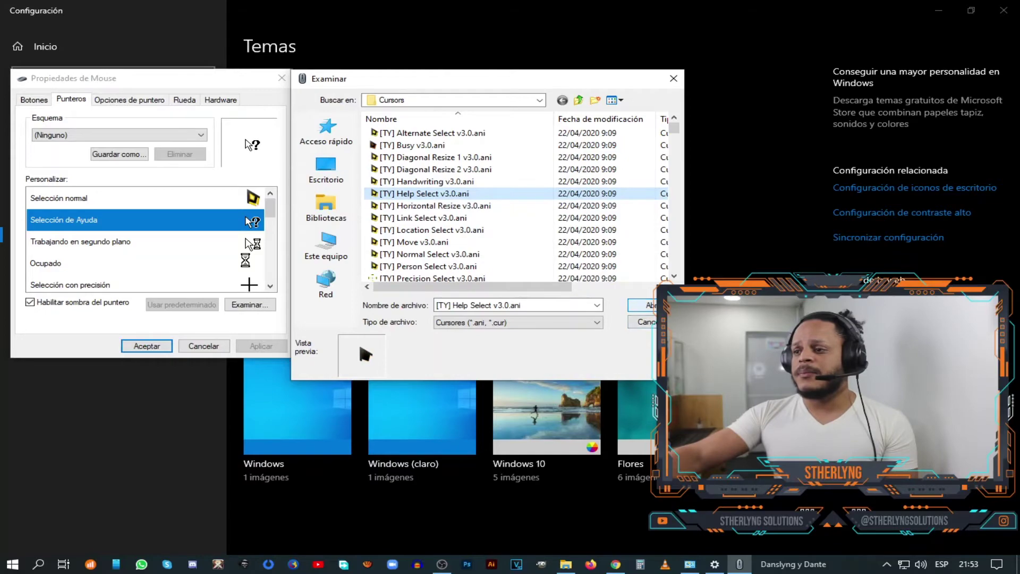
left_click(642, 305)
- Assign the [TY] Background and Busy cursors to Trabajando en segundo plano and Ocupado
double_click(172, 244)
scroll(319, 255, "down", 2)
left_click(313, 275)
left_click(526, 326)
double_click(107, 263)
left_click(170, 170)
left_click(312, 324)
scroll(125, 243, "down", 2)
scroll(126, 244, "up", 1)
- Assign the [TY] Precision Select and Text Select cursors to their selection roles
double_click(152, 220)
scroll(330, 261, "down", 2)
left_click(325, 235)
left_click(533, 335)
double_click(177, 246)
scroll(180, 250, "down", 1)
left_click(189, 267)
left_click(374, 325)
- Assign the [TY] Handwriting and Unavailable cursors to Escritura manual and No disponible
double_click(80, 263)
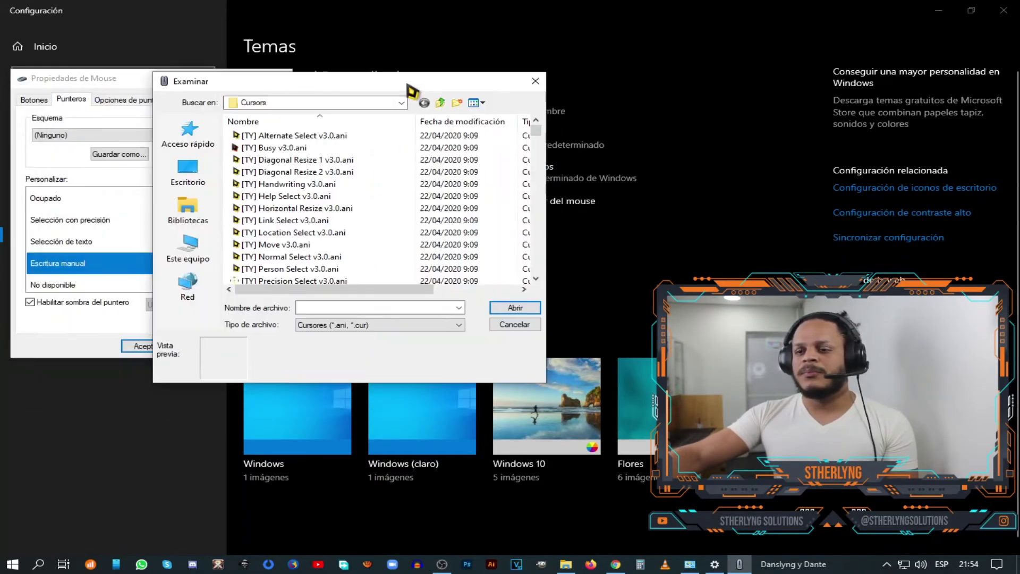
left_click(298, 185)
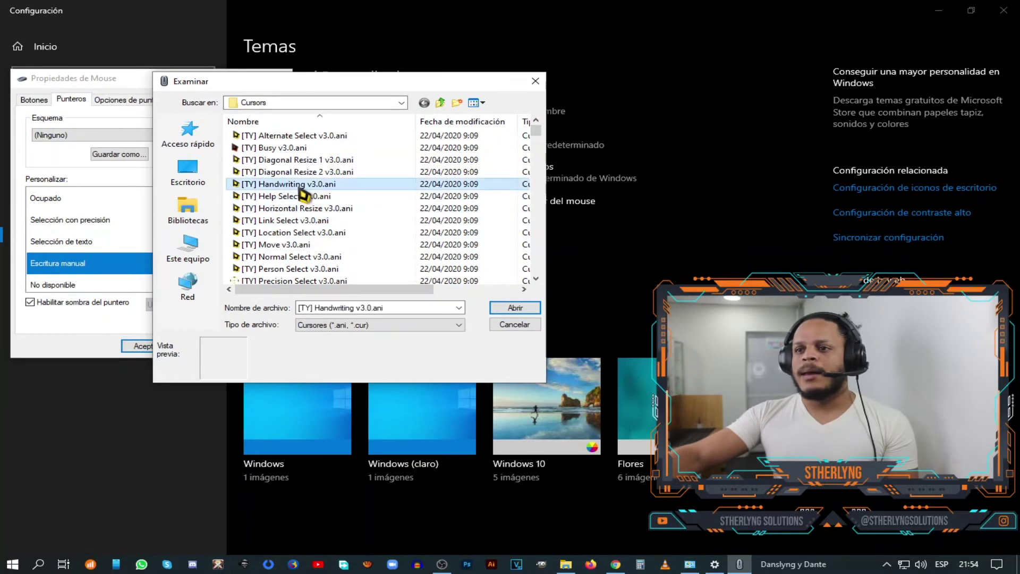
left_click(515, 309)
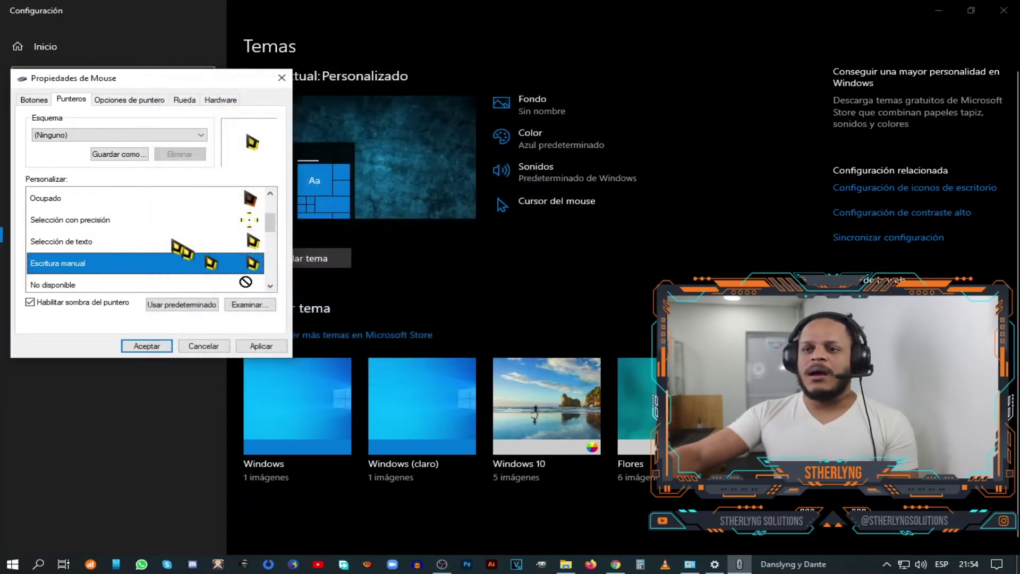
scroll(177, 244, "down", 1)
left_click(199, 228)
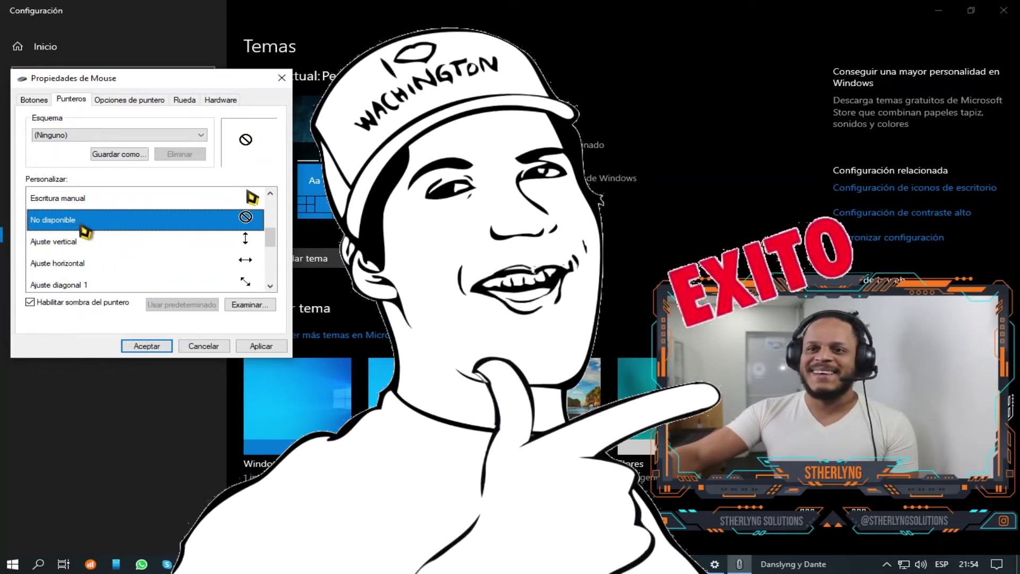
left_click(250, 304)
scroll(200, 276, "down", 2)
left_click(160, 249)
left_click(372, 325)
- Assign the [TY] Vertical Resize and Horizontal Resize cursors to Ajuste vertical and Ajuste horizontal
left_click(160, 239)
left_click(250, 304)
scroll(182, 277, "down", 2)
left_click(170, 261)
left_click(372, 325)
left_click(143, 261)
left_click(250, 305)
left_click(176, 225)
left_click(379, 324)
scroll(144, 258, "down", 1)
- After comparing both diagonal files, give Ajuste diagonal 1 the [TY] Diagonal Resize 1 cursor
left_click(210, 221)
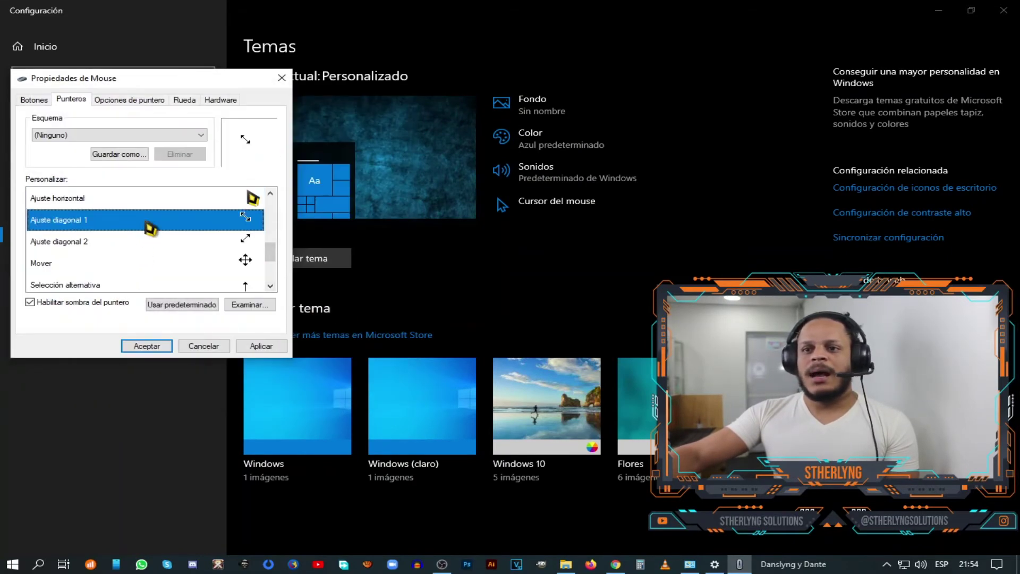
left_click(250, 305)
left_click_drag(217, 98, 488, 74)
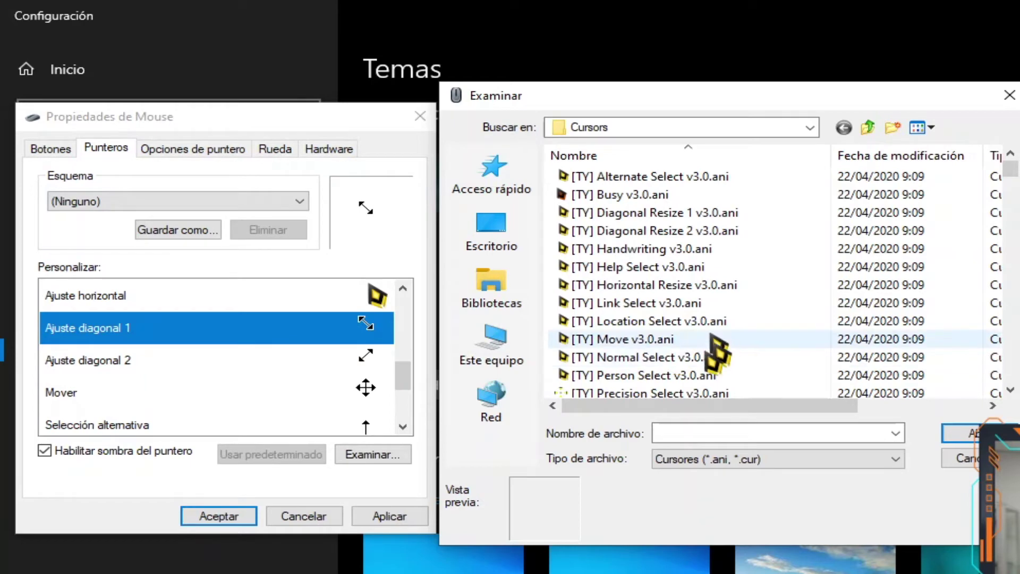
scroll(677, 364, "down", 2)
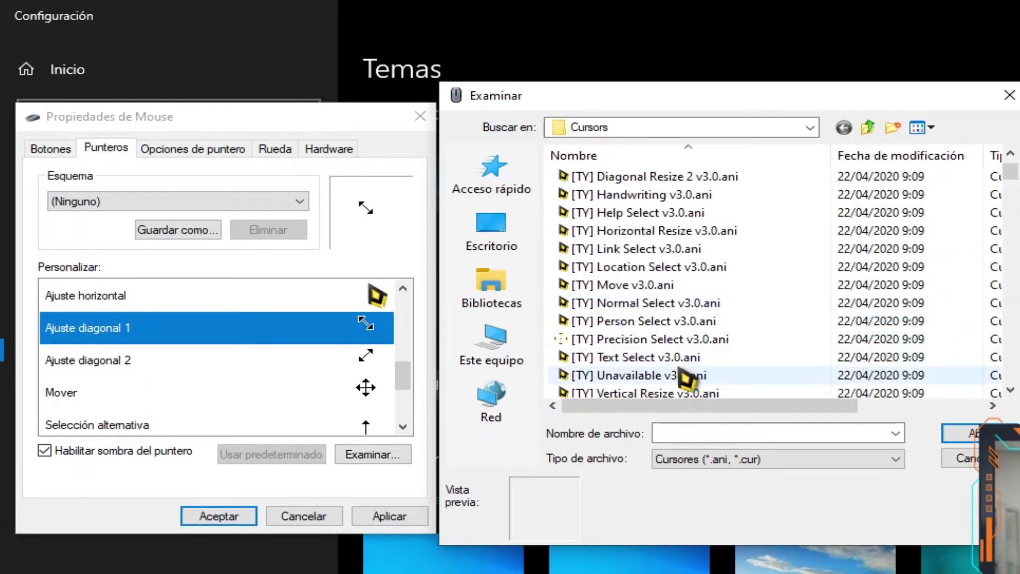
scroll(701, 355, "up", 2)
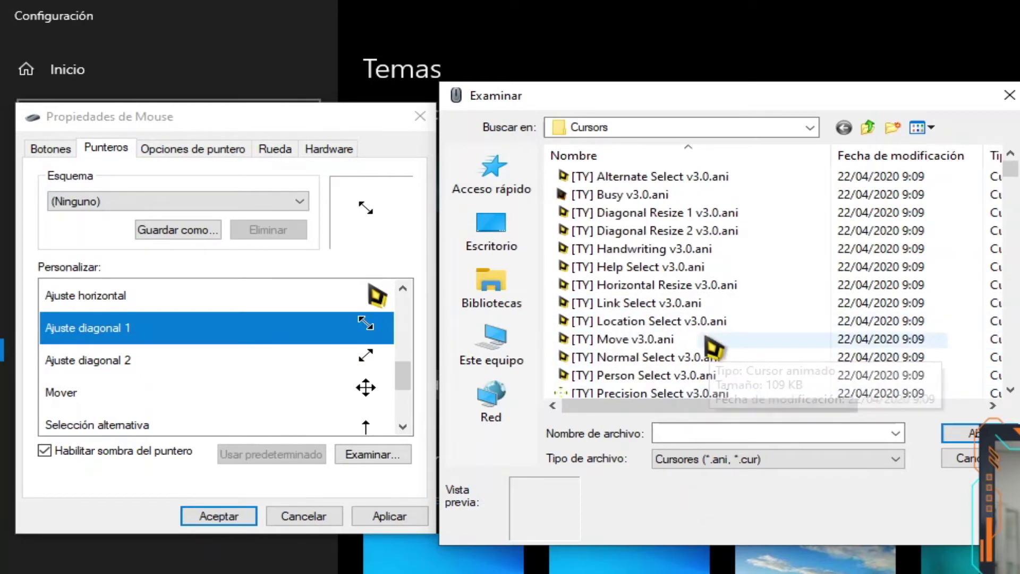
left_click(696, 213)
left_click(696, 230)
left_click(697, 212)
left_click(698, 230)
left_click(700, 213)
left_click(687, 230)
left_click(690, 216)
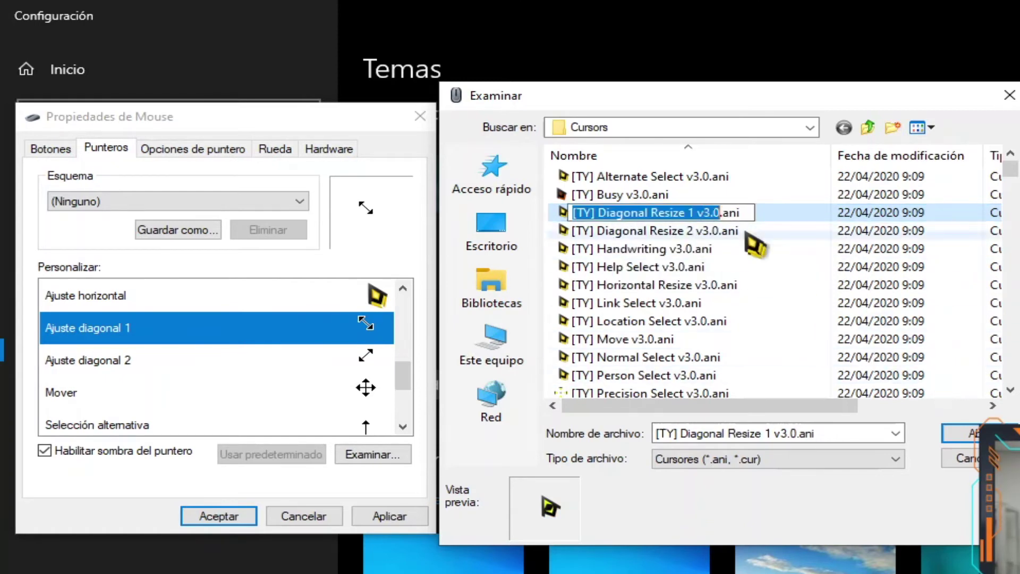
left_click(959, 433)
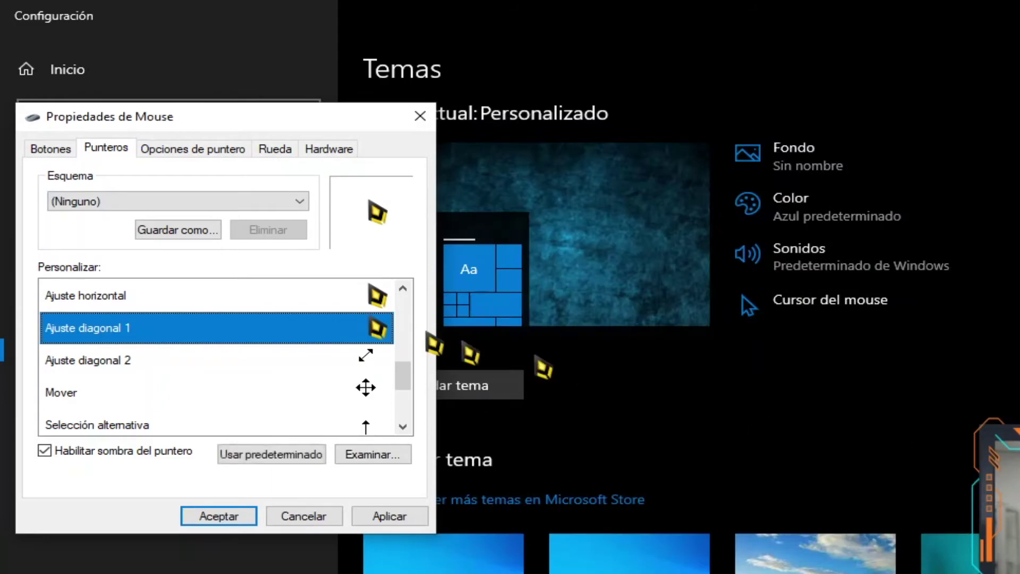
- Assign the yellow Diagonal Resize 2, Move and Alternate Select cursors to their pointer roles
left_click(324, 360)
left_click(372, 455)
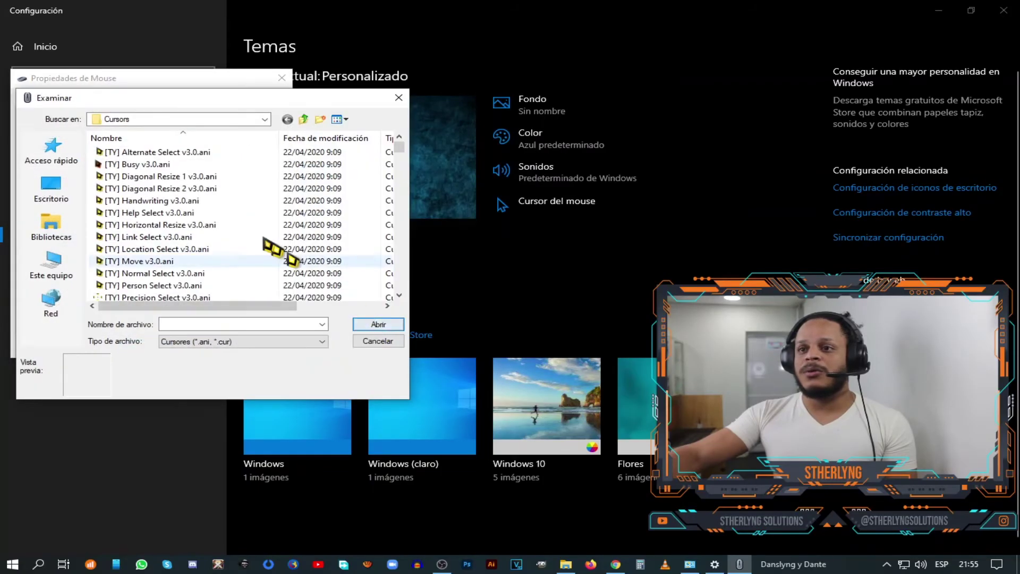
left_click(197, 191)
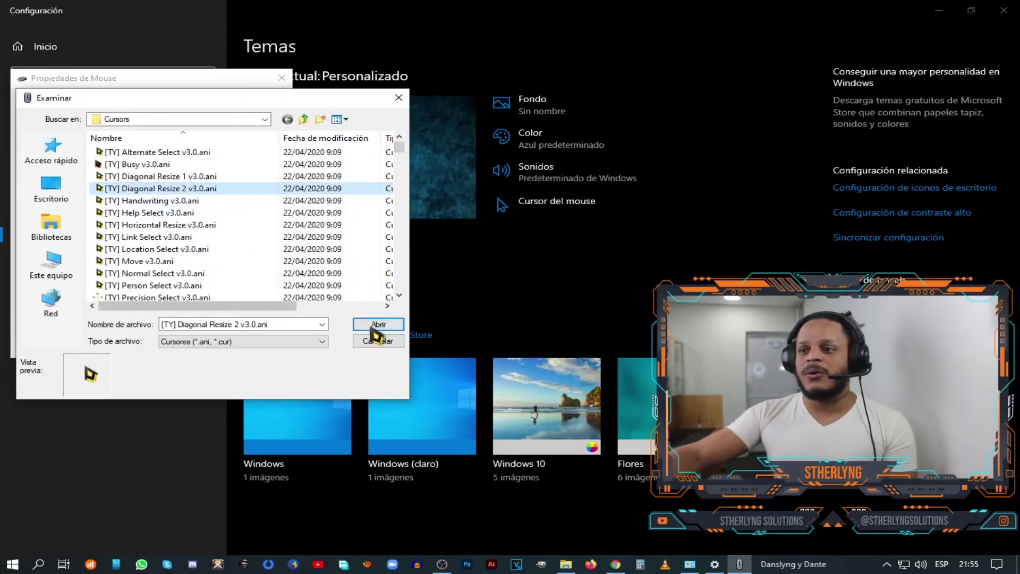
left_click(378, 324)
double_click(119, 264)
left_click(379, 324)
double_click(125, 242)
left_click(157, 154)
left_click(379, 325)
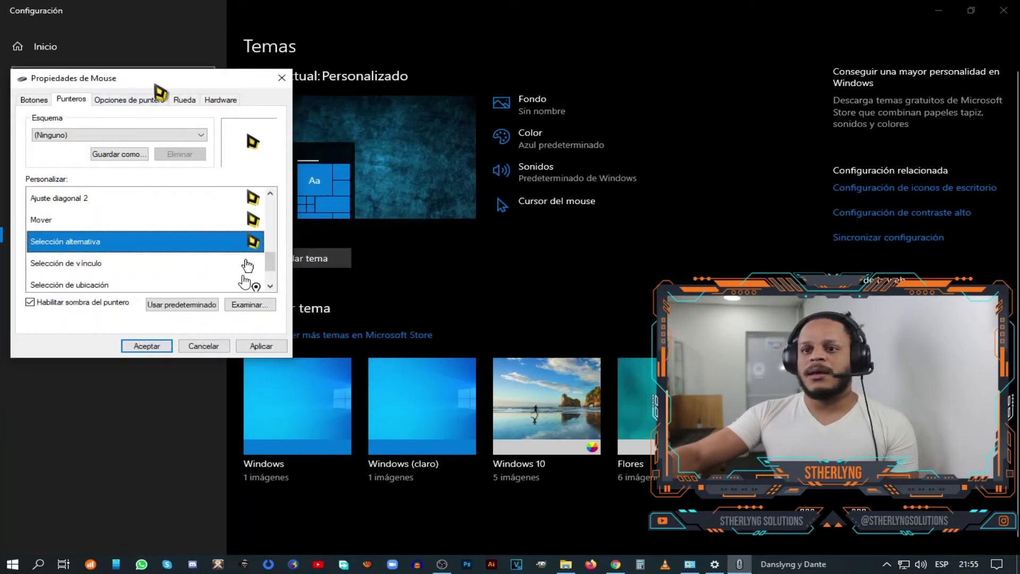
- Assign the yellow Link Select, Location Select and Person Select cursors to their roles
double_click(142, 265)
left_click(188, 232)
left_click(408, 319)
double_click(122, 232)
left_click(202, 243)
left_click(407, 318)
double_click(209, 258)
scroll(209, 234, "down", 1)
double_click(209, 259)
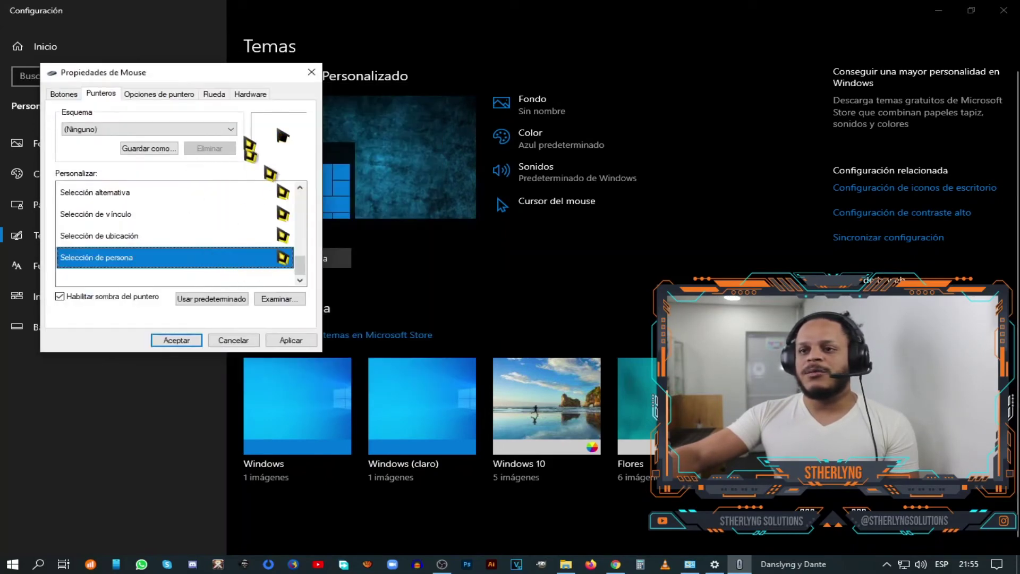
- Check the previews of the Location, Link and Precision Select cursors
left_click_drag(226, 81, 271, 87)
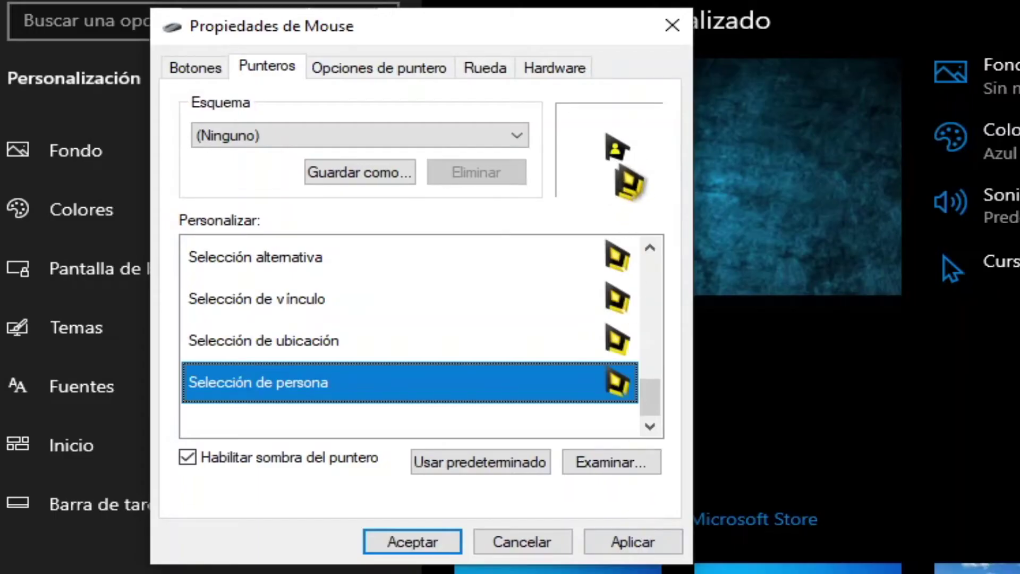
left_click(573, 335)
left_click(571, 313)
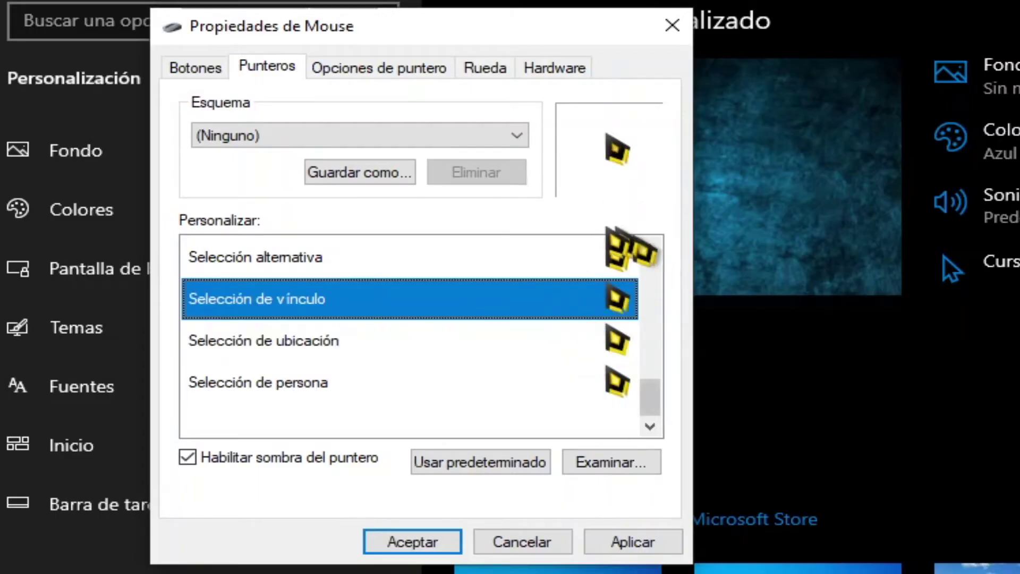
scroll(570, 392, "up", 5)
left_click(593, 423)
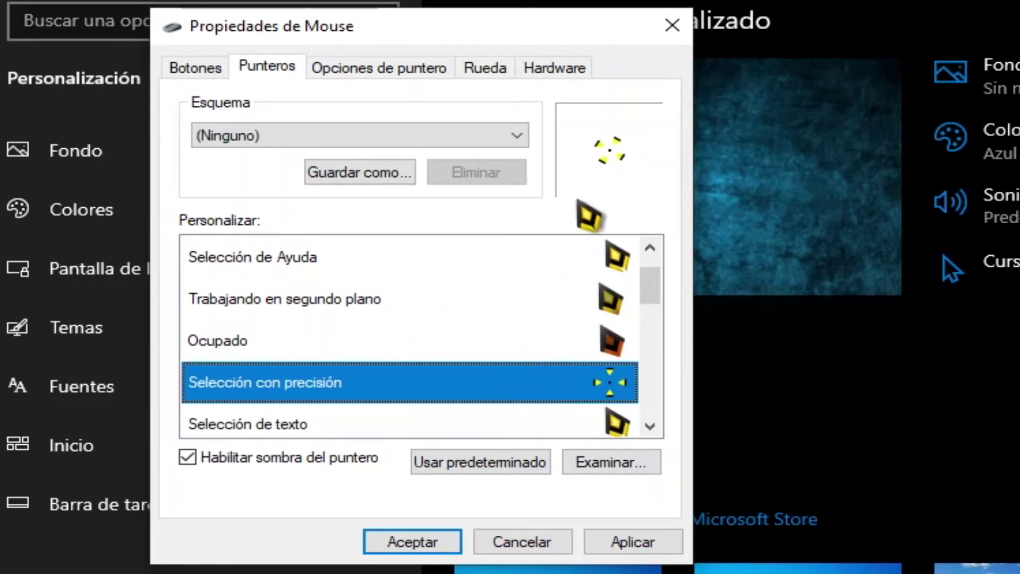
left_click_drag(651, 287, 654, 459)
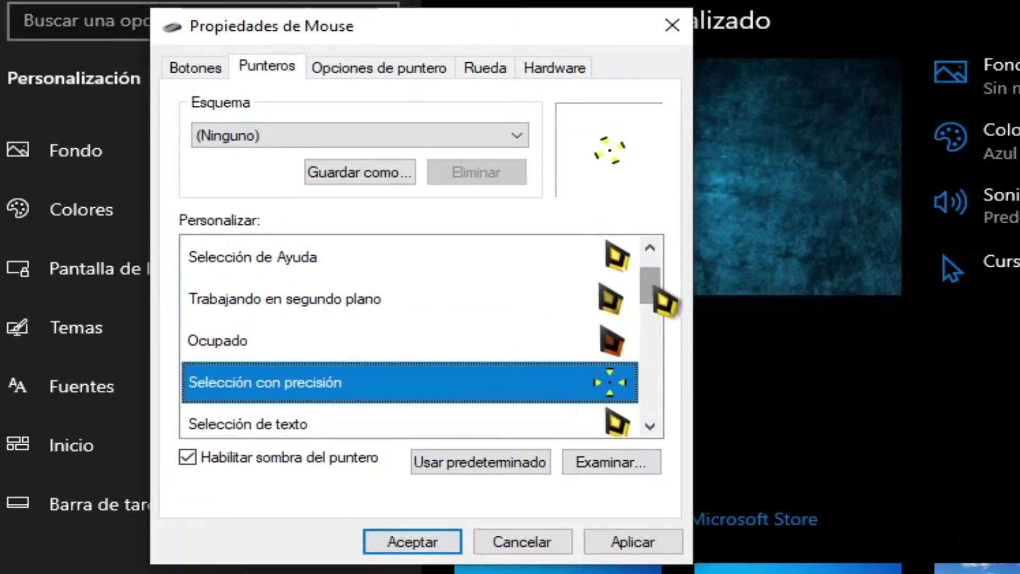
- Apply the new pointer set, close Mouse Properties, and close the Settings window
left_click(342, 351)
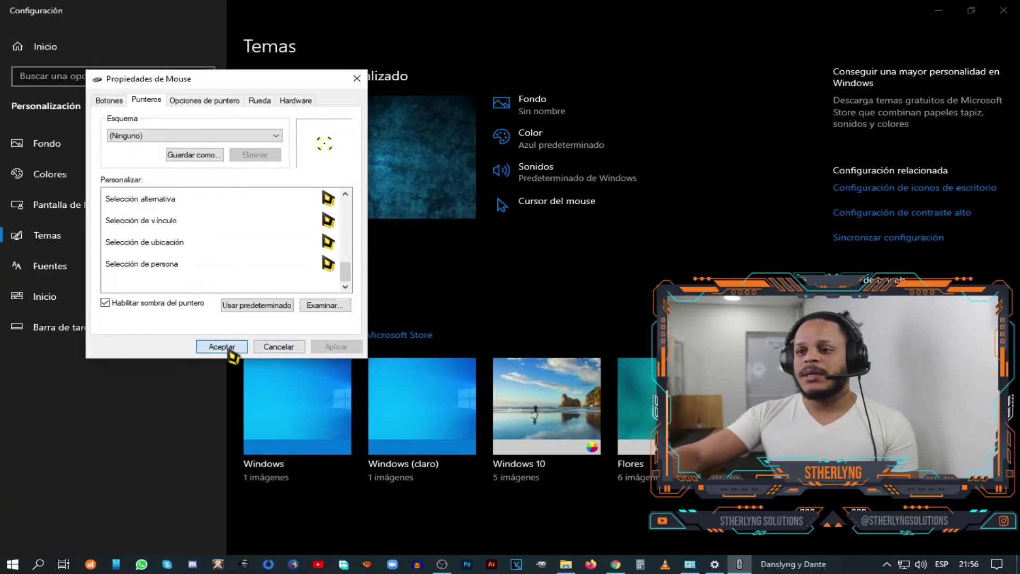
left_click(229, 351)
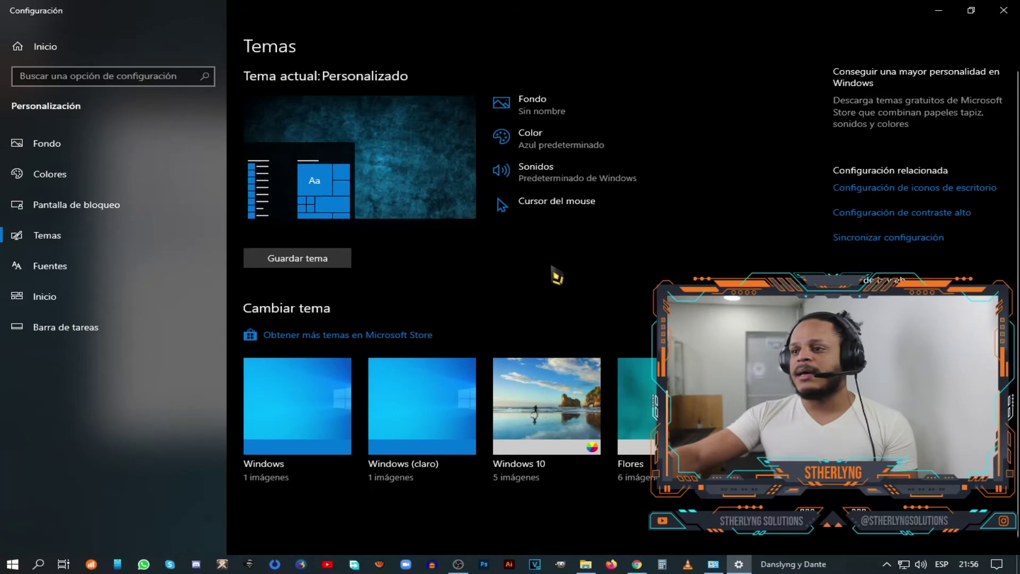
left_click(1001, 12)
- Close remaining windows with Alt+F4 and open the CURSORES STHERLYNG SOLUTIONS desktop folder
key("alt+F4")
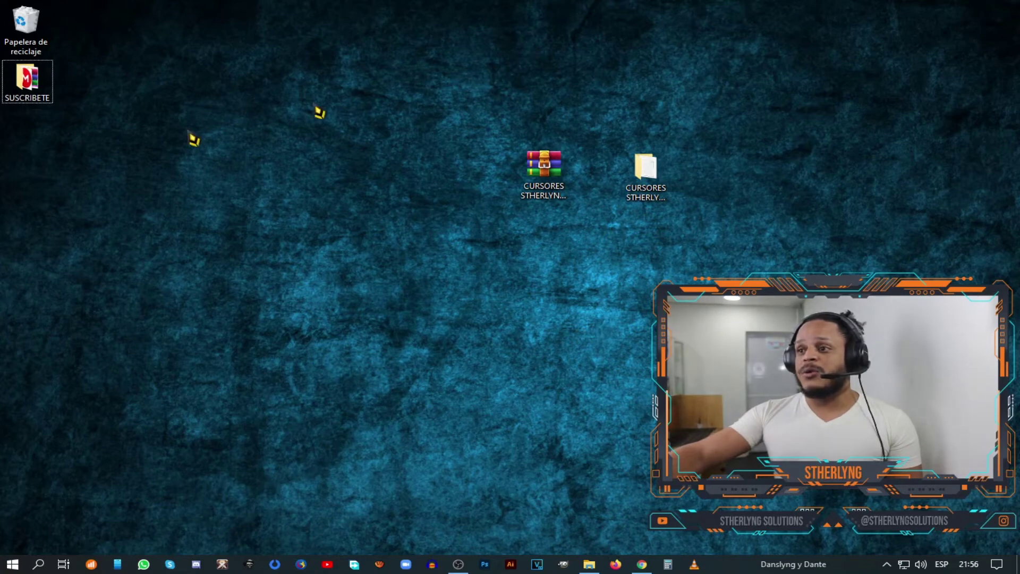
left_click(534, 197)
left_click(656, 187)
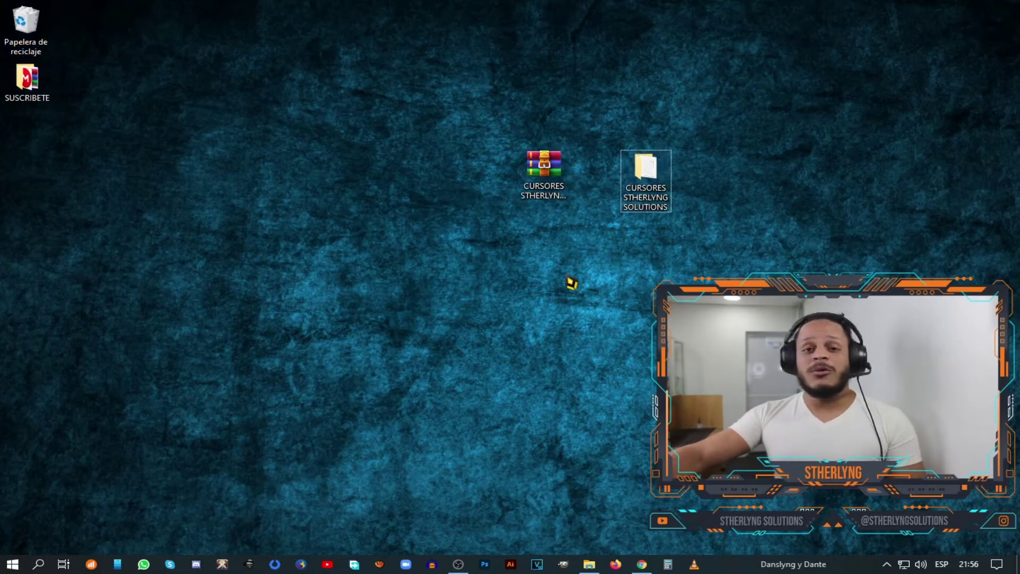
left_click(545, 176)
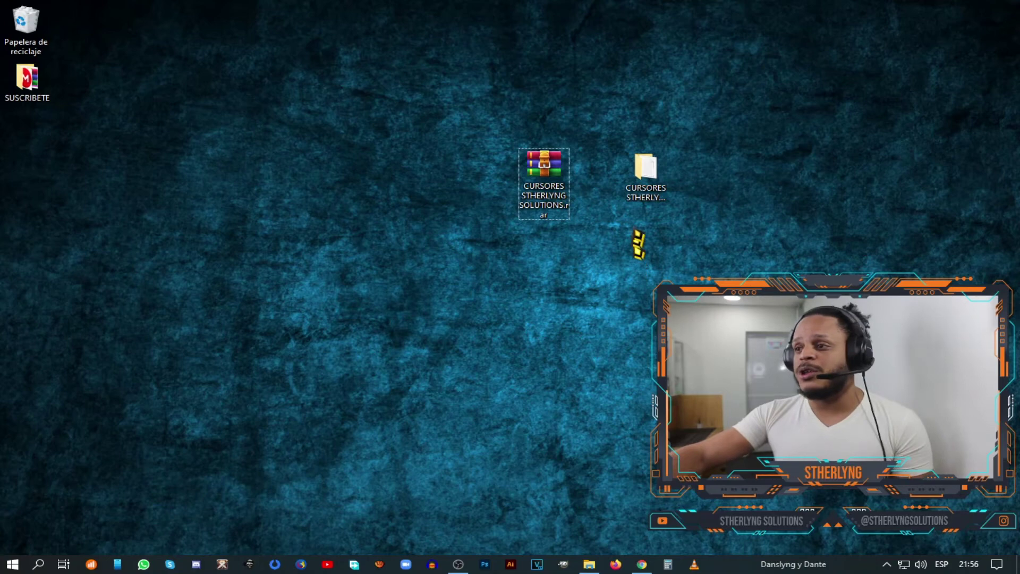
double_click(655, 195)
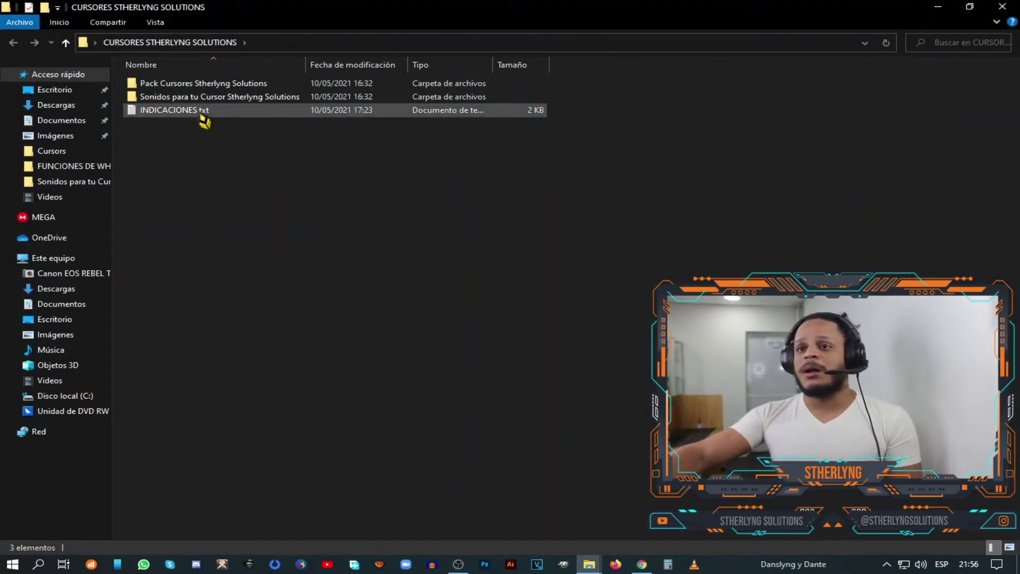
- Browse the cursor sounds folder's .wav files, such as comedy-bubble-pop.wav, then close it
double_click(212, 98)
scroll(283, 417, "down", 2)
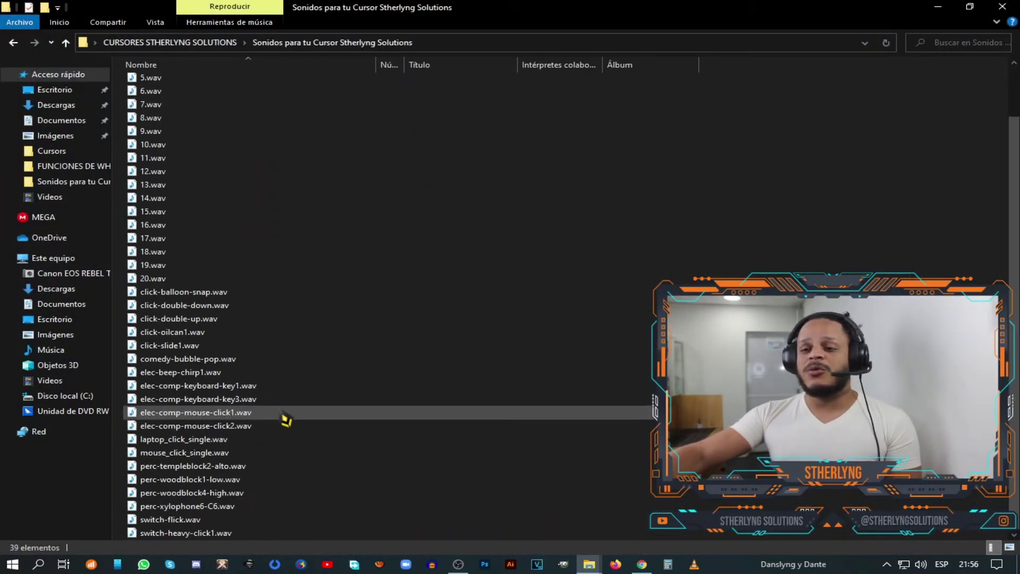
scroll(294, 478, "up", 2)
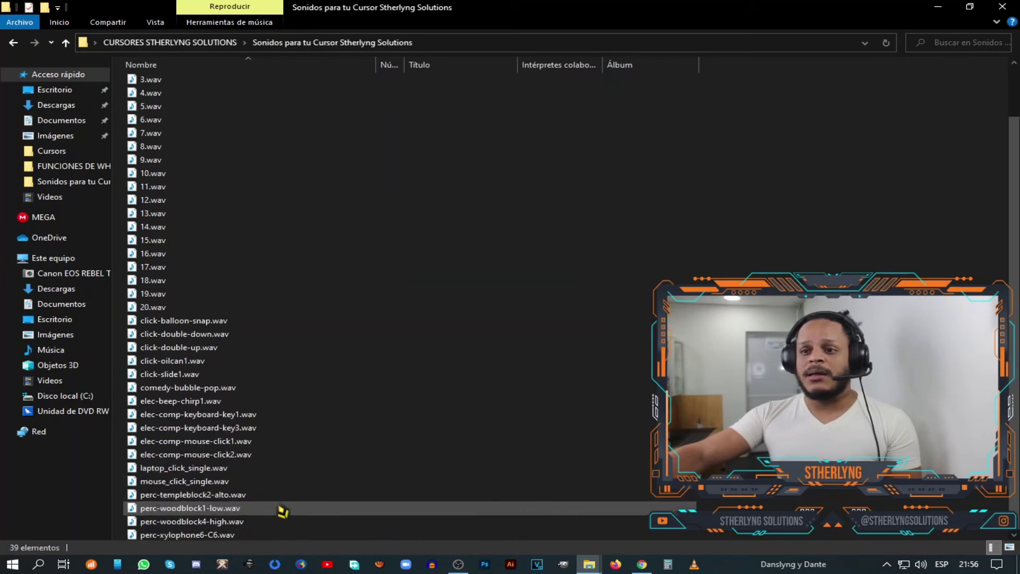
left_click(311, 447)
key("ctrl+a")
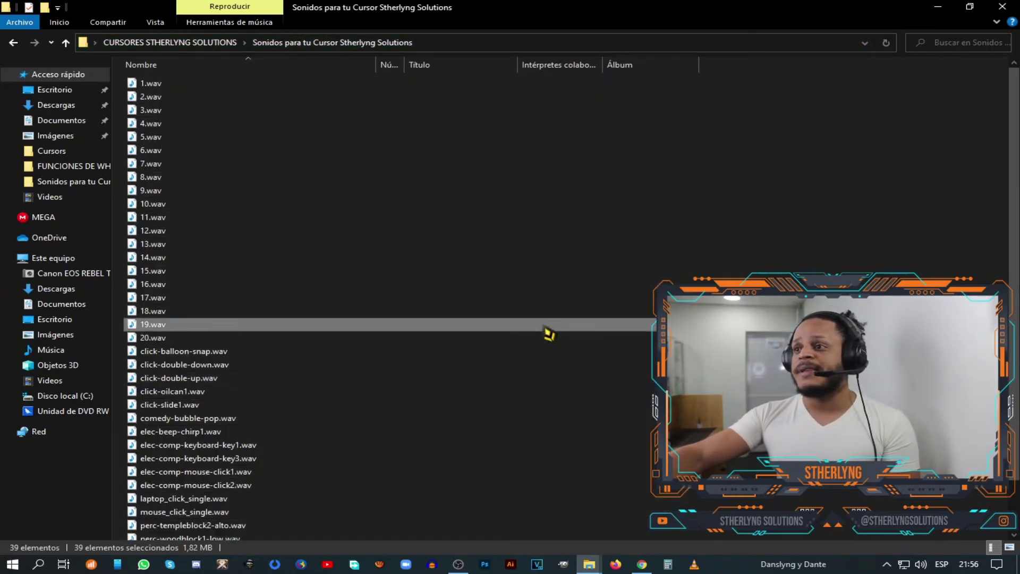
left_click(441, 419)
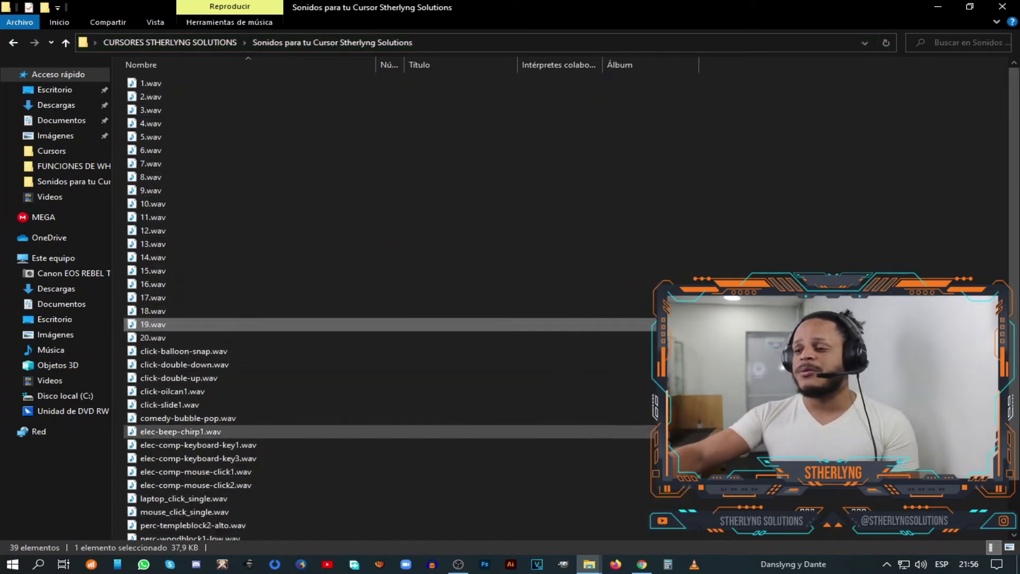
scroll(441, 420, "down", 2)
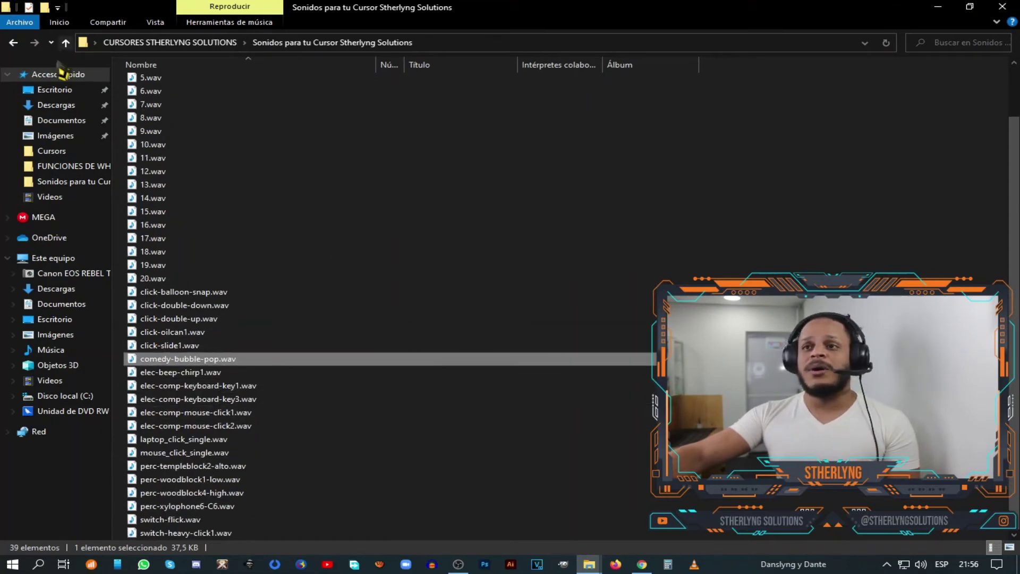
left_click(1005, 9)
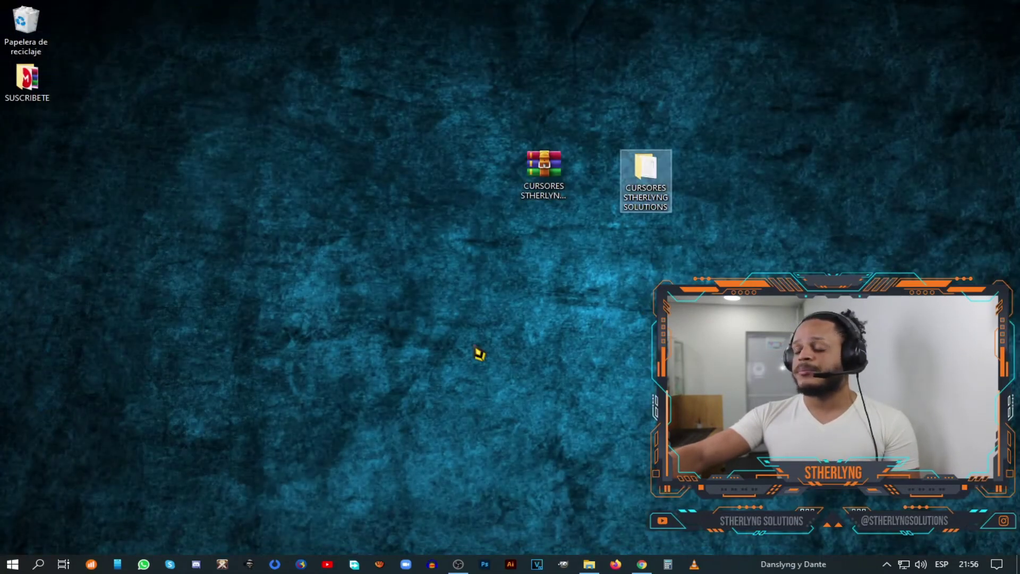
- Open Control Panel from Windows search and move its window up and left
left_click(613, 315)
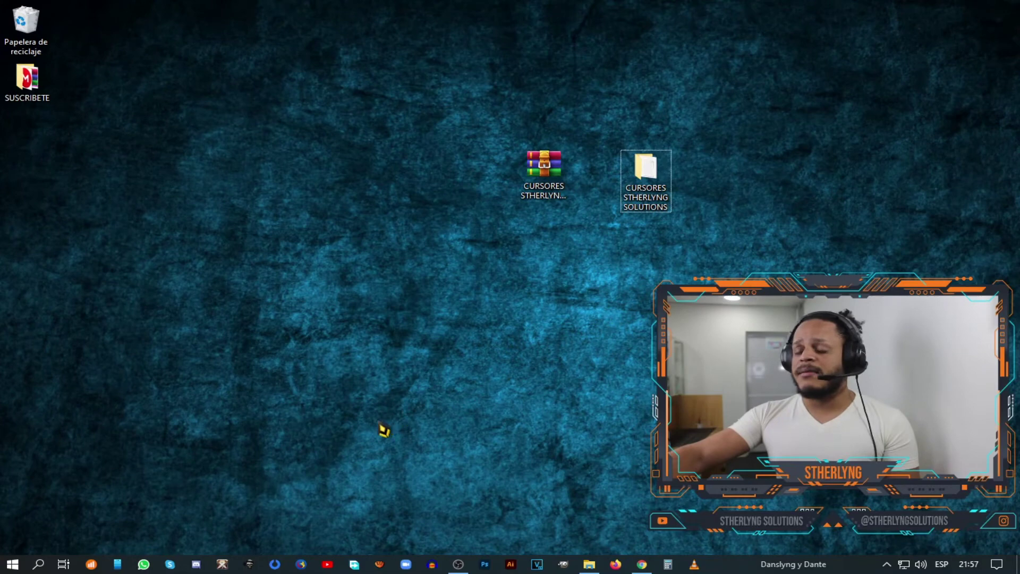
left_click(40, 566)
left_click(159, 416)
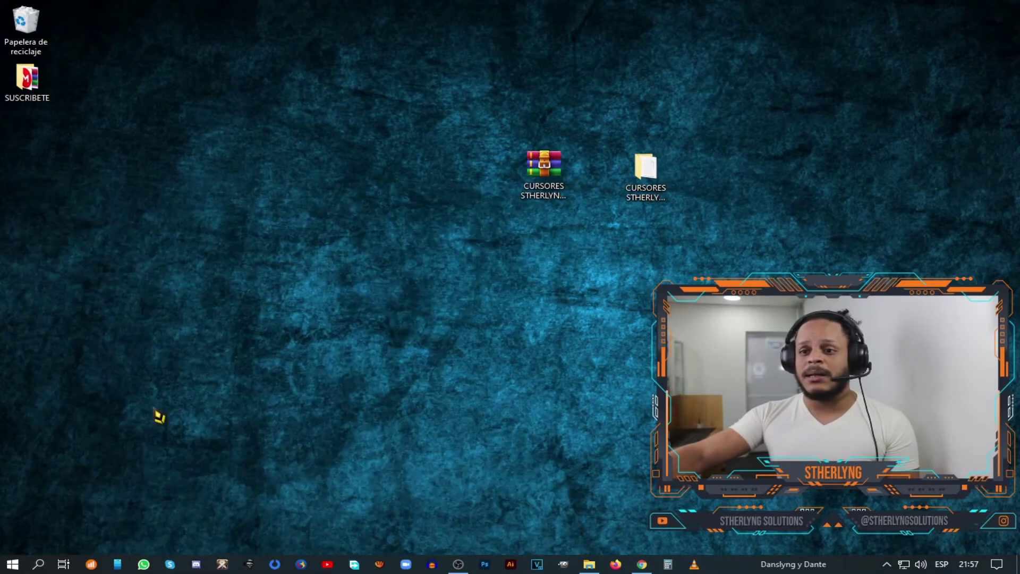
left_click_drag(481, 86, 416, 70)
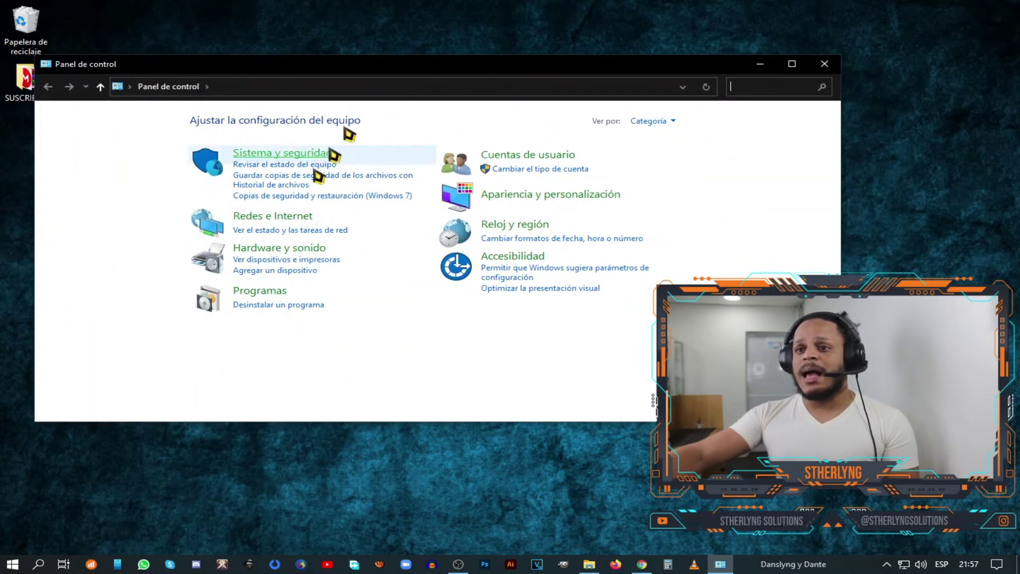
- Open Hardware y sonido > Sonido at the Sonidos tab and scroll the program events list
left_click(297, 251)
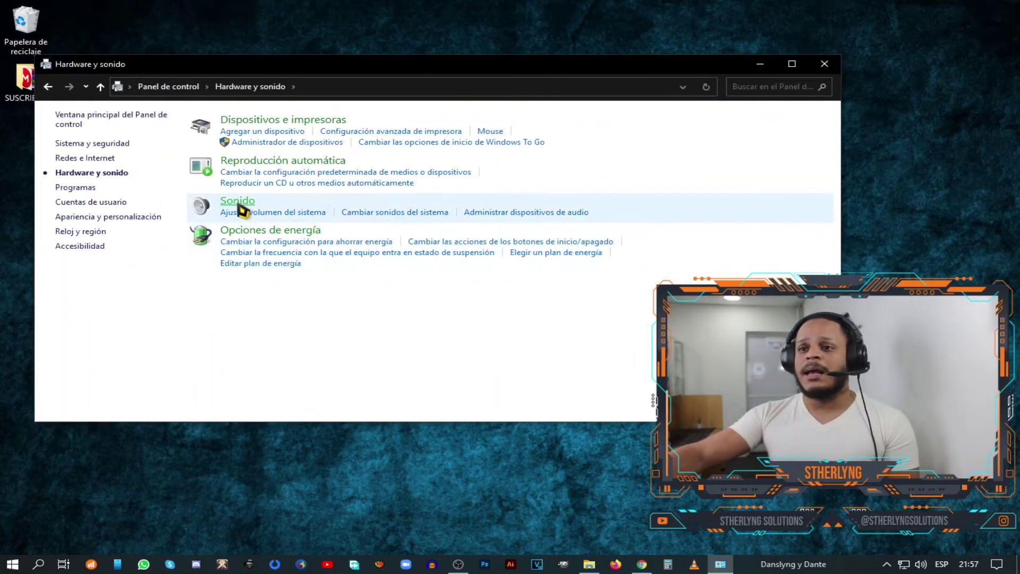
left_click(239, 203)
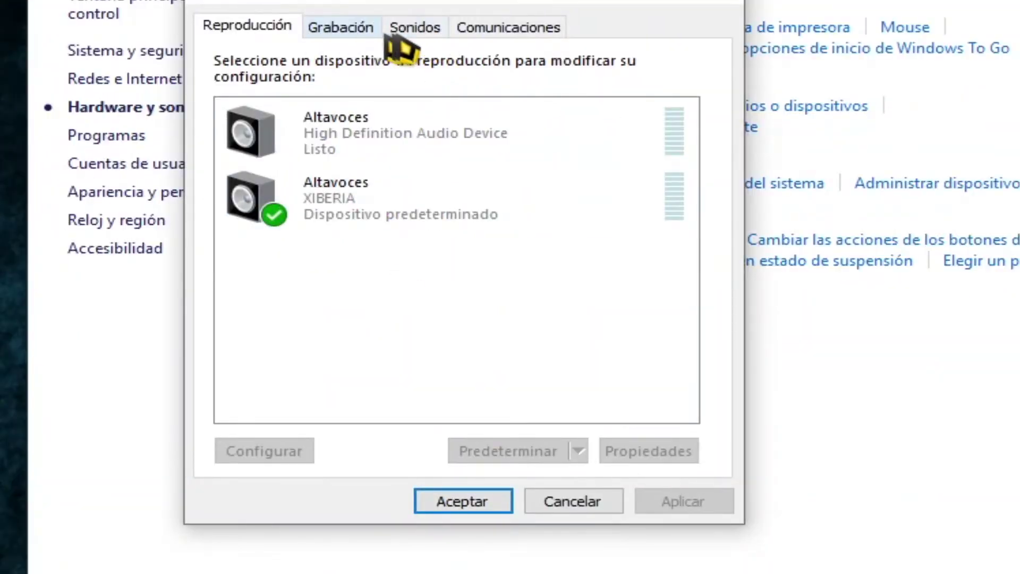
left_click(418, 31)
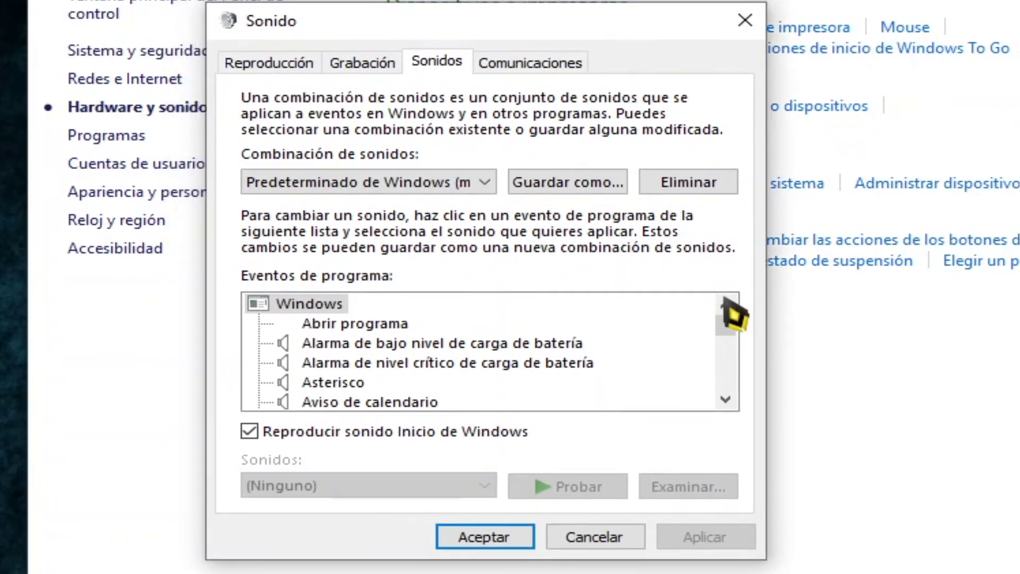
left_click_drag(703, 292, 724, 392)
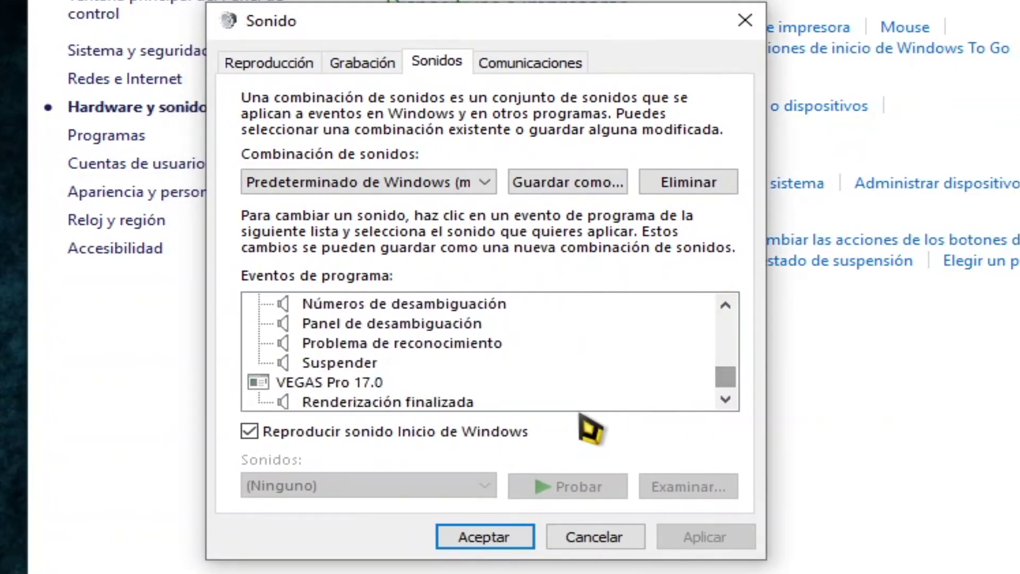
scroll(569, 383, "up", 4)
scroll(581, 394, "up", 1)
scroll(478, 380, "up", 2)
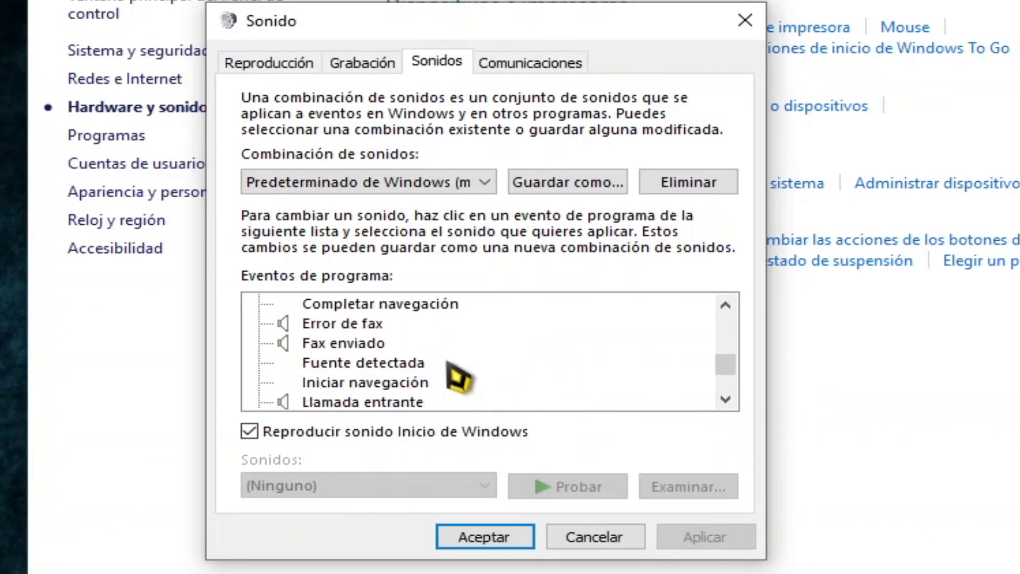
scroll(443, 374, "up", 1)
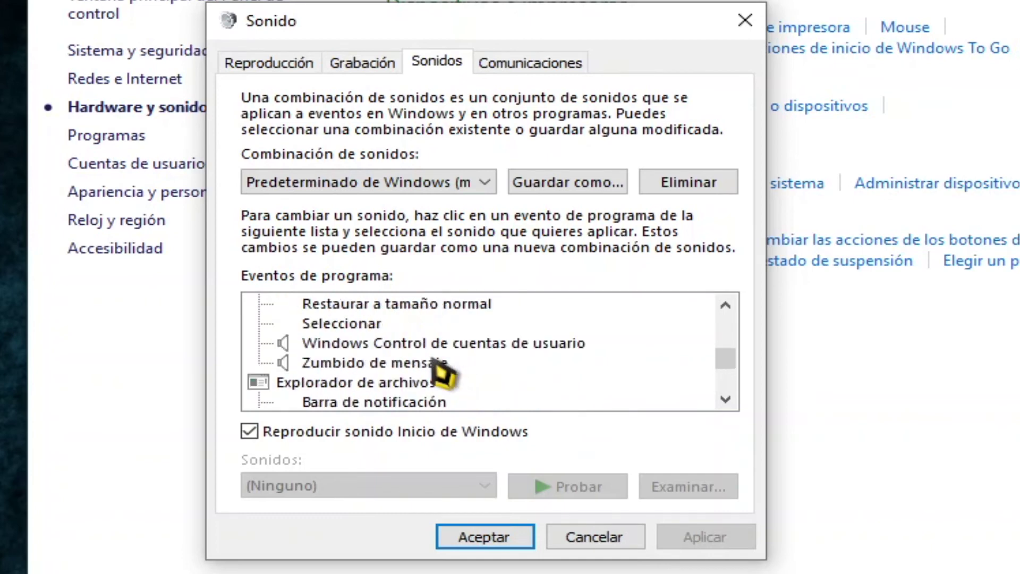
- Select the Seleccionar event and turn off Reproducir sonido Inicio de Windows
left_click(366, 324)
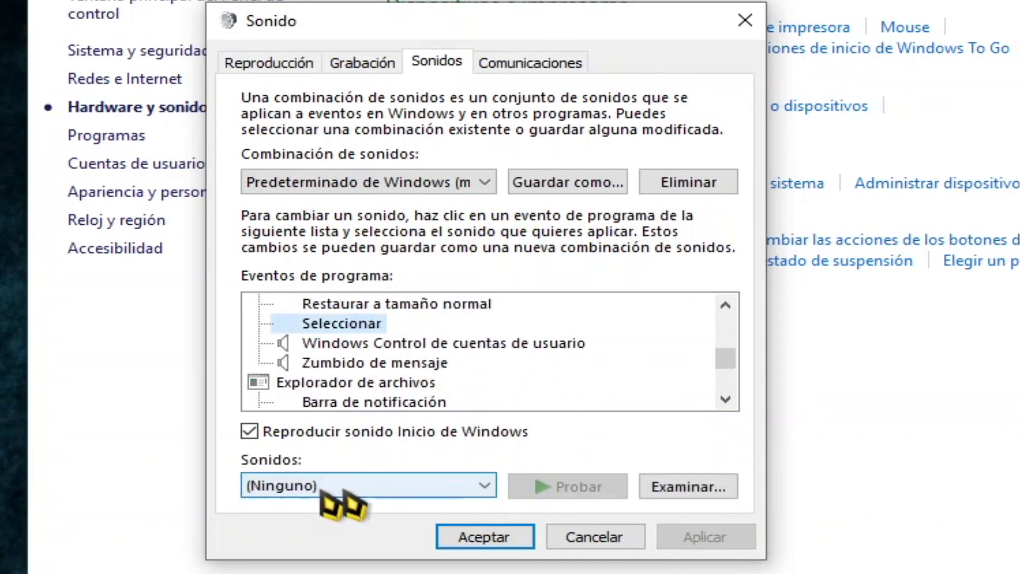
left_click(249, 433)
left_click(458, 490)
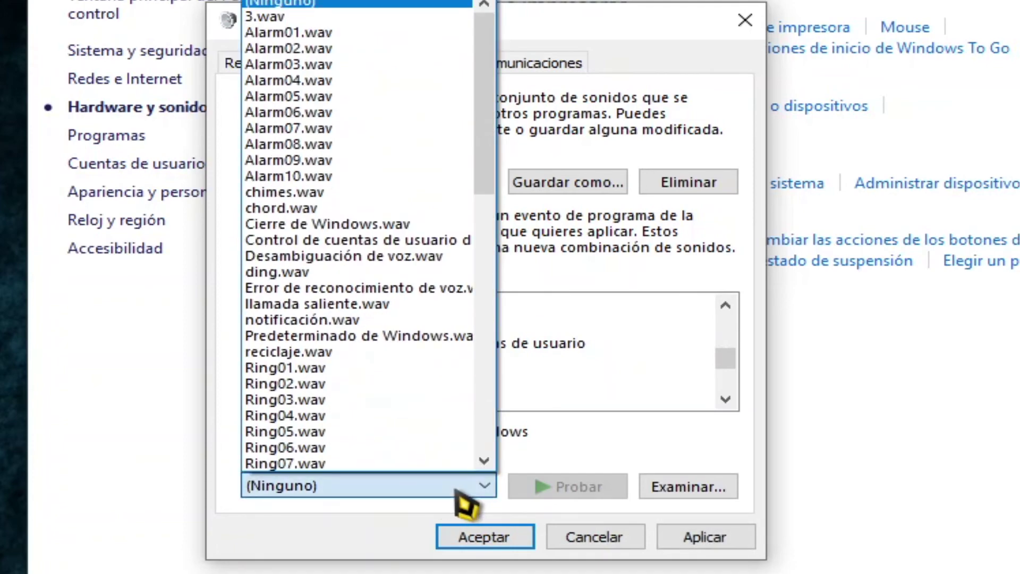
left_click(599, 455)
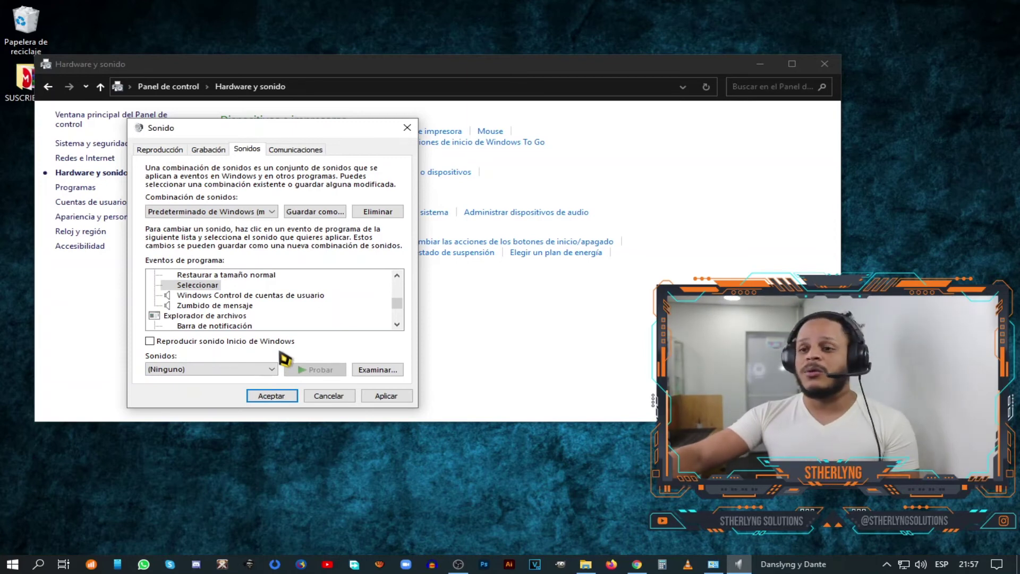
- Browse to Escritorio > CURSORES STHERLYNG SOLUTIONS > sounds and set 10.wav for Seleccionar
left_click(374, 370)
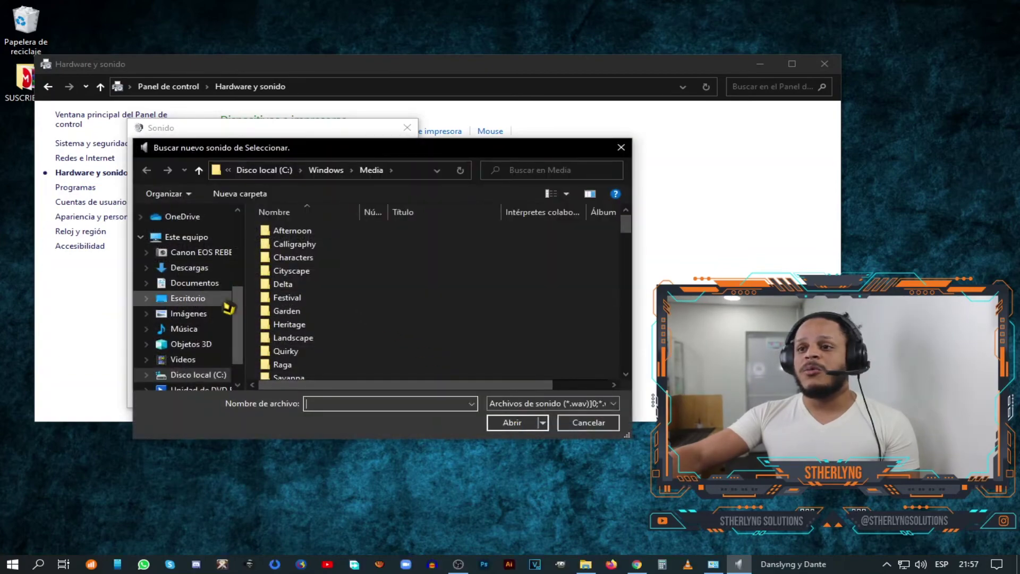
left_click(197, 301)
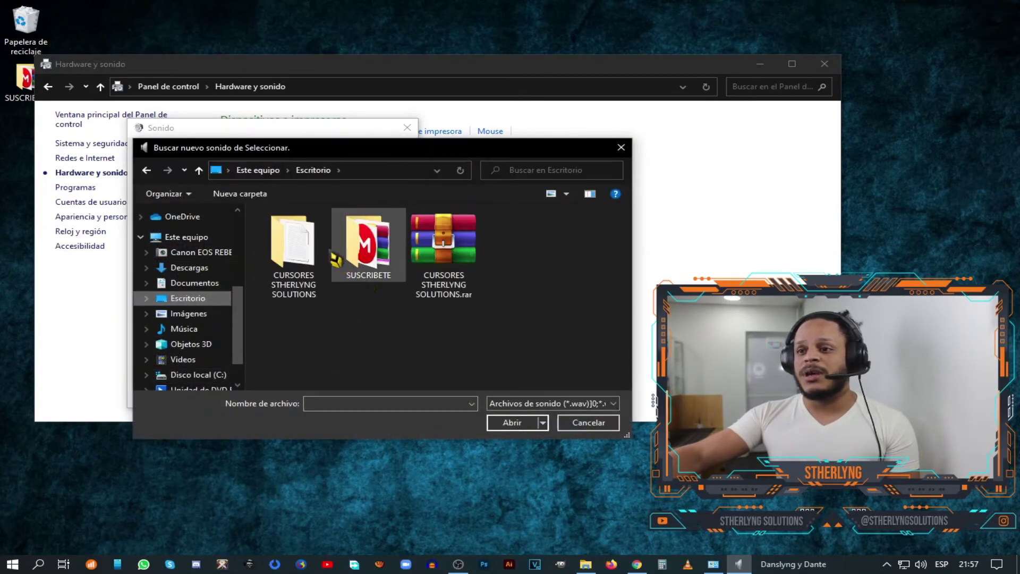
double_click(293, 247)
double_click(327, 242)
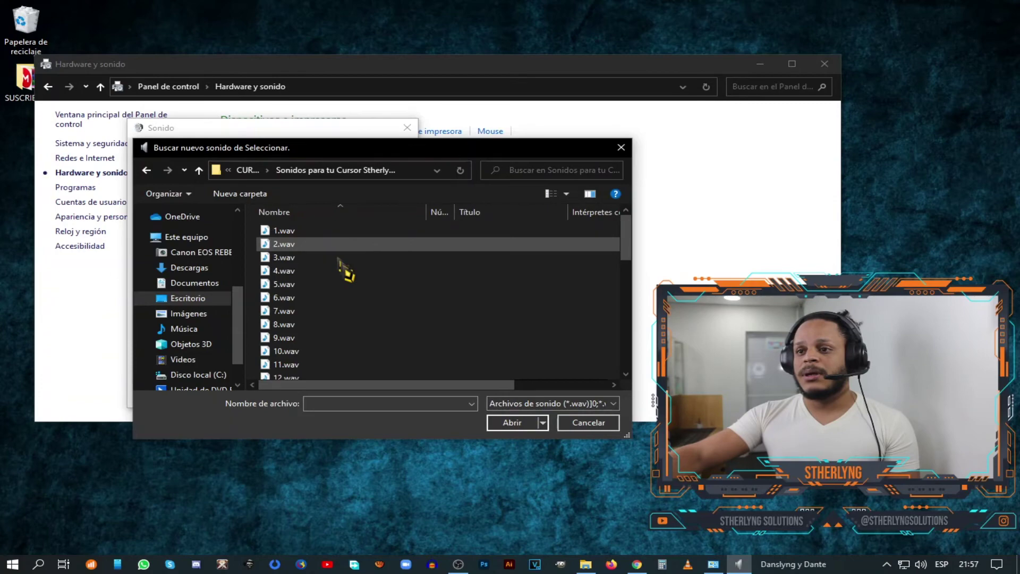
scroll(376, 337, "down", 1)
left_click(332, 308)
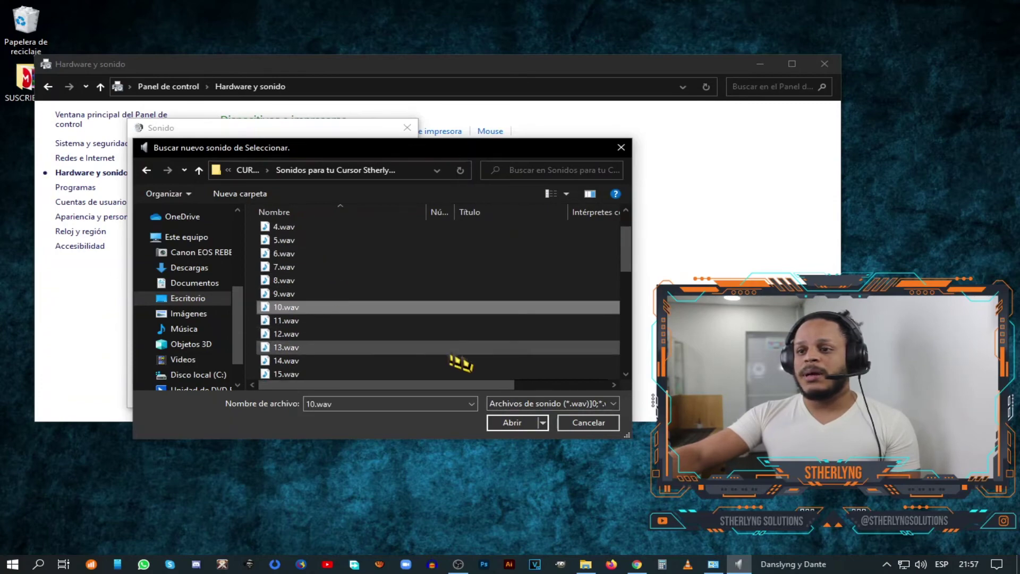
left_click(519, 423)
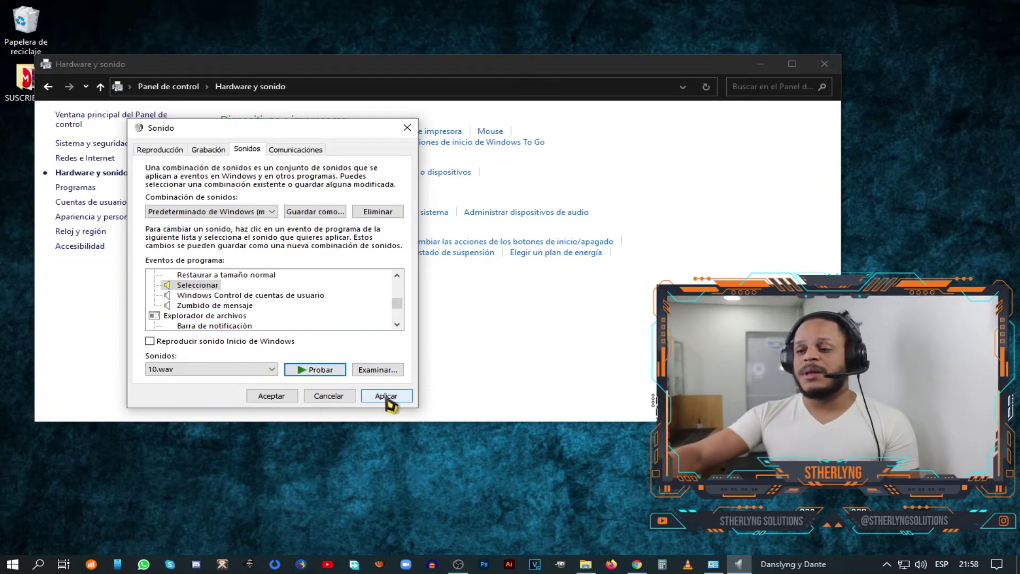
- Replace the Seleccionar sound with 3.wav and save the sound settings
left_click(375, 373)
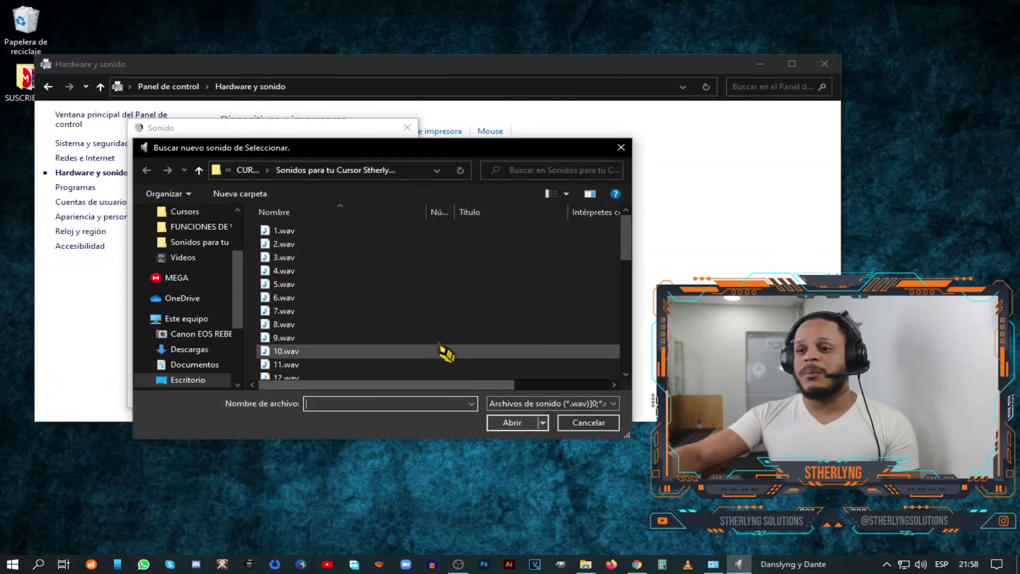
left_click(294, 262)
left_click(513, 423)
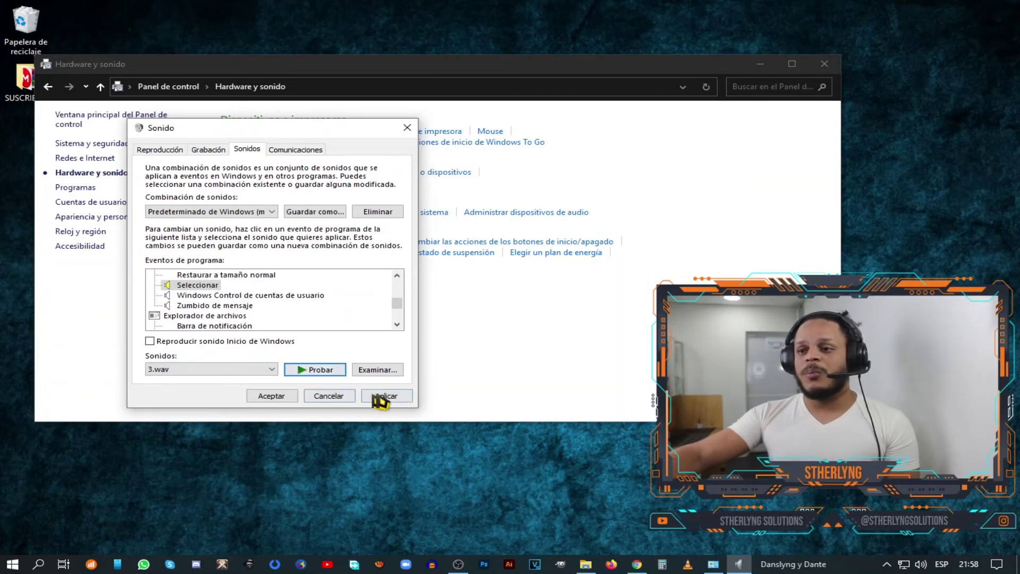
left_click(280, 399)
- Minimize, restore, then minimize the Control Panel window again
left_click(760, 64)
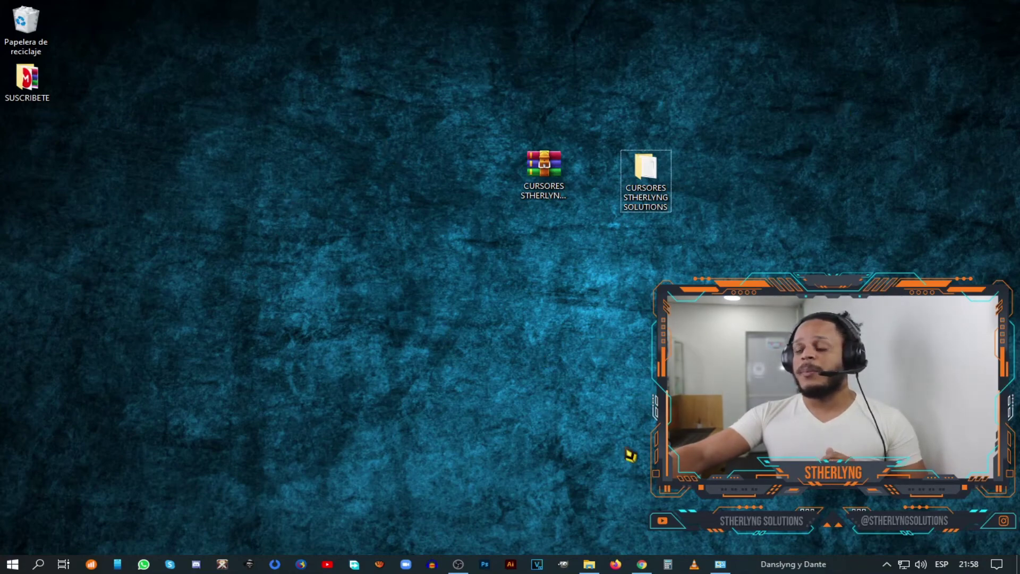
left_click(723, 565)
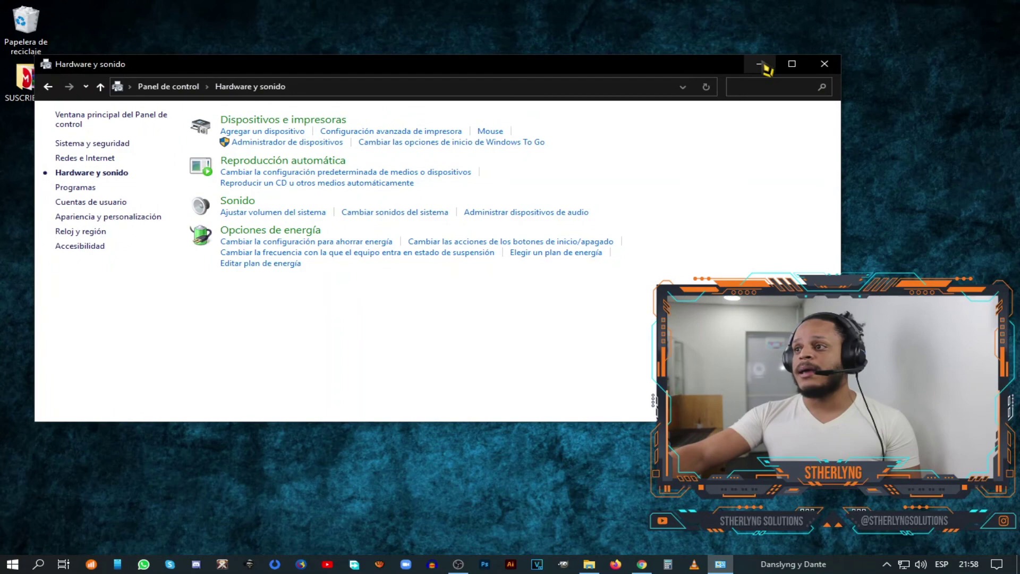
left_click(761, 65)
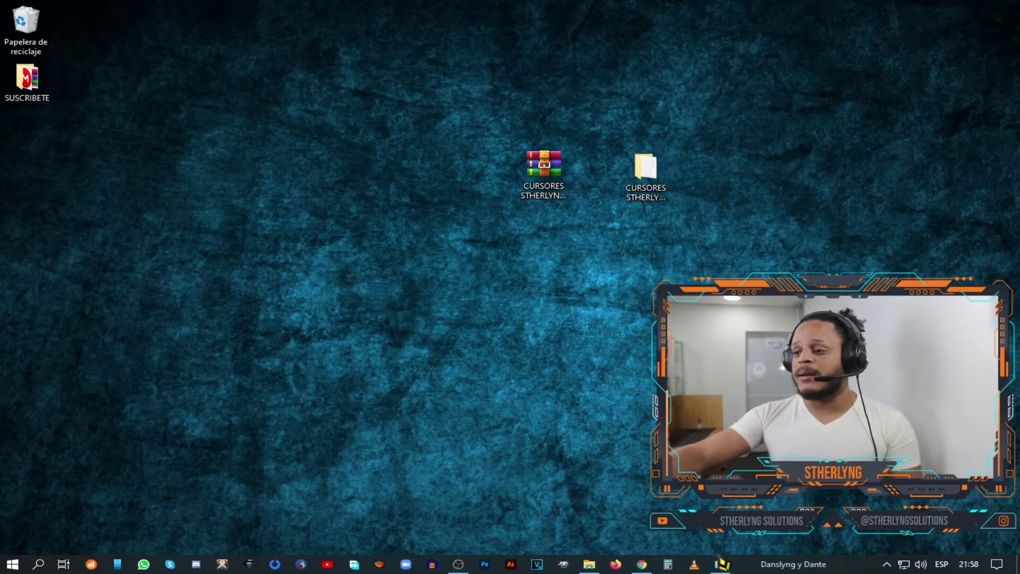
- Test the new 3.wav selection sound on desktop icons, then restore the Hardware y sonido window
left_click(645, 167)
left_click(547, 171)
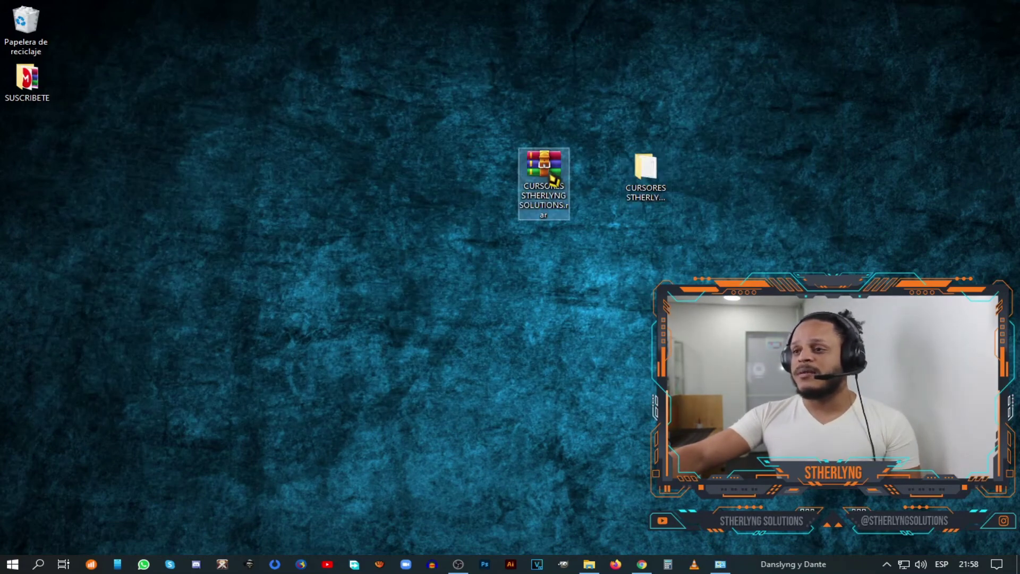
left_click(27, 74)
left_click(52, 27)
left_click(31, 27)
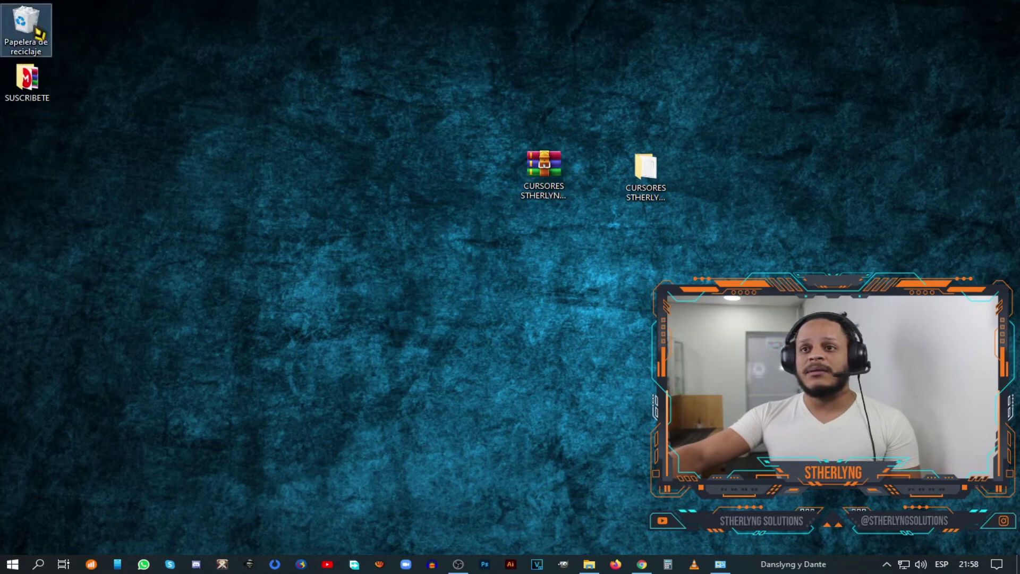
left_click(544, 170)
left_click(643, 170)
left_click(544, 167)
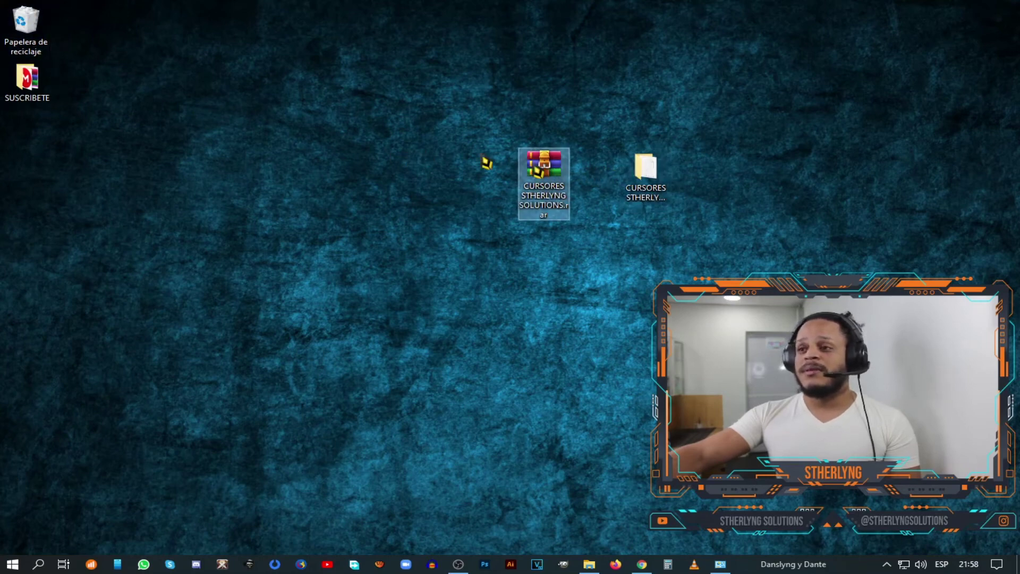
left_click(28, 79)
left_click(27, 24)
left_click(548, 169)
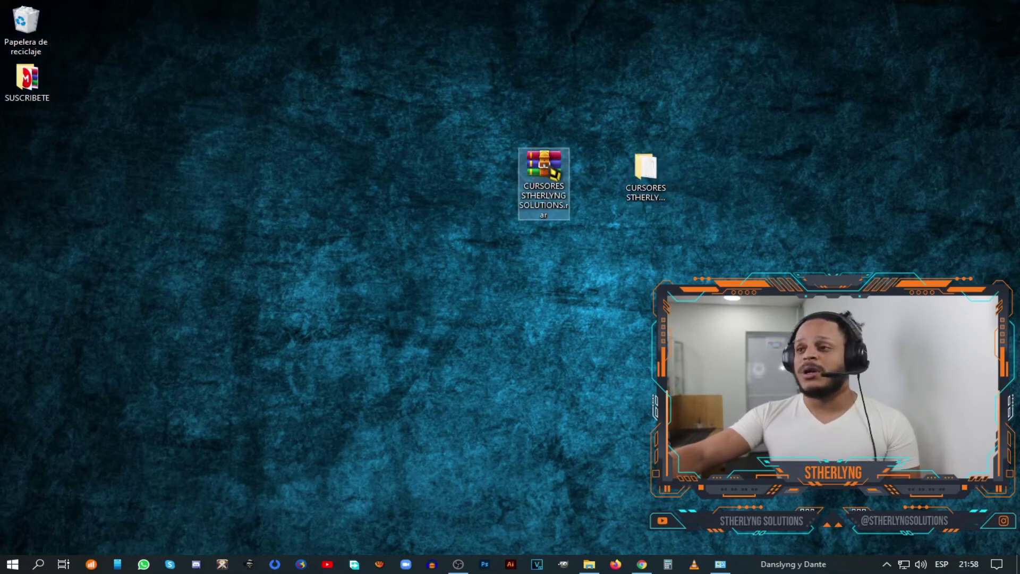
left_click(647, 187)
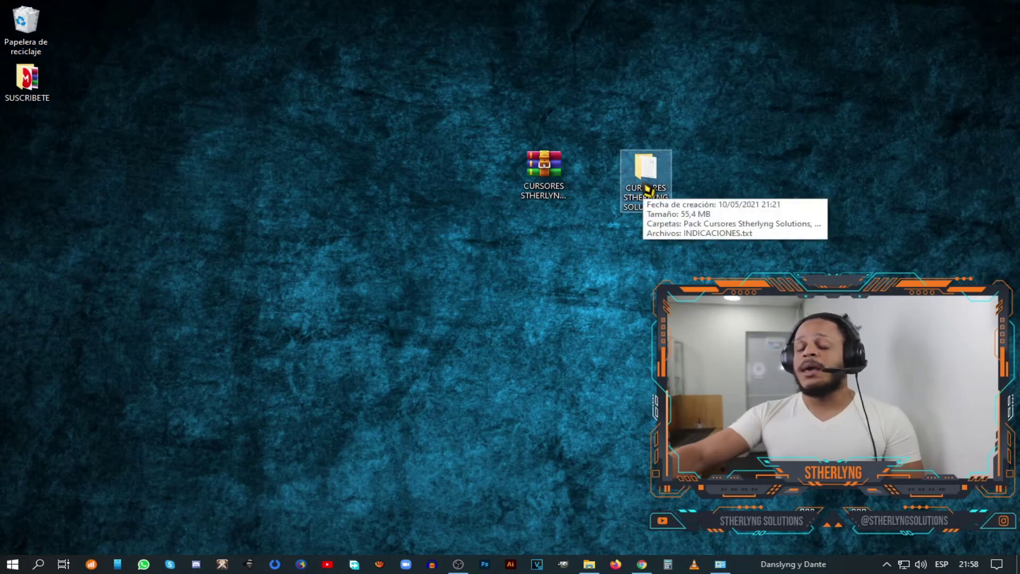
left_click(723, 565)
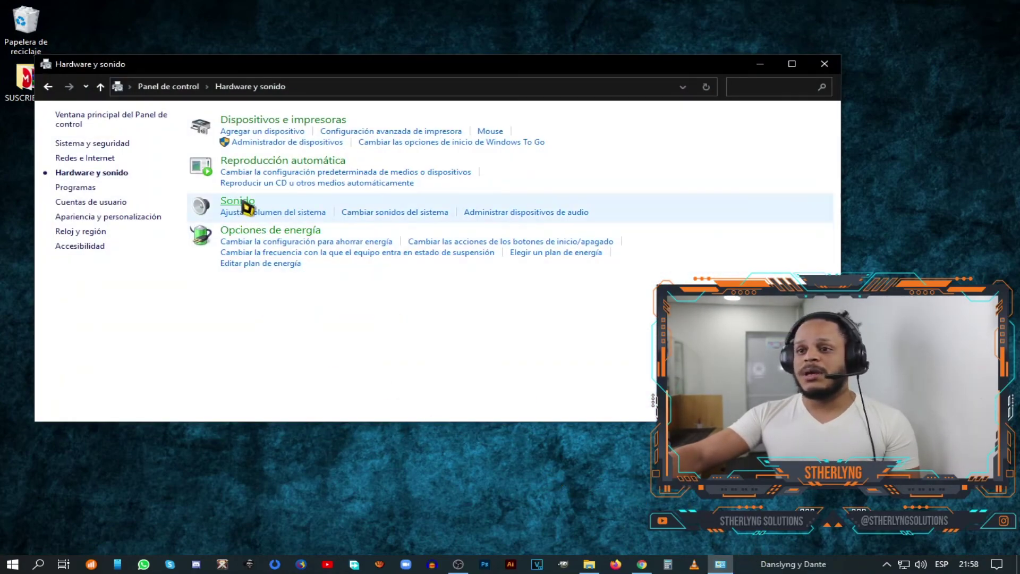
- In Sonido's Sonidos tab, set 3.wav as the Minimizar event sound and apply
left_click(237, 201)
left_click(252, 151)
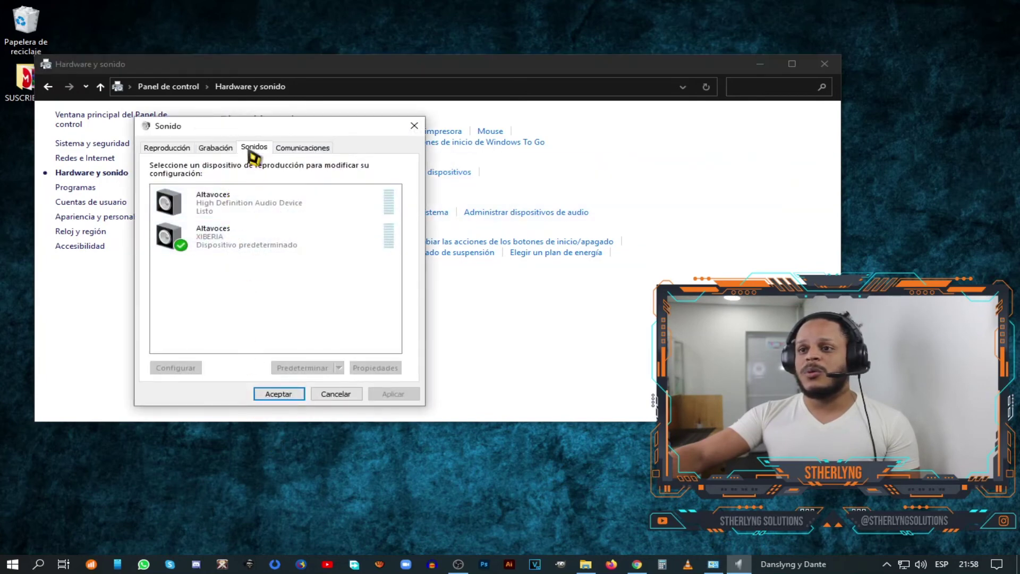
mouse_move(404, 292)
left_mouse_down()
mouse_move(404, 316)
mouse_move(404, 302)
left_mouse_up()
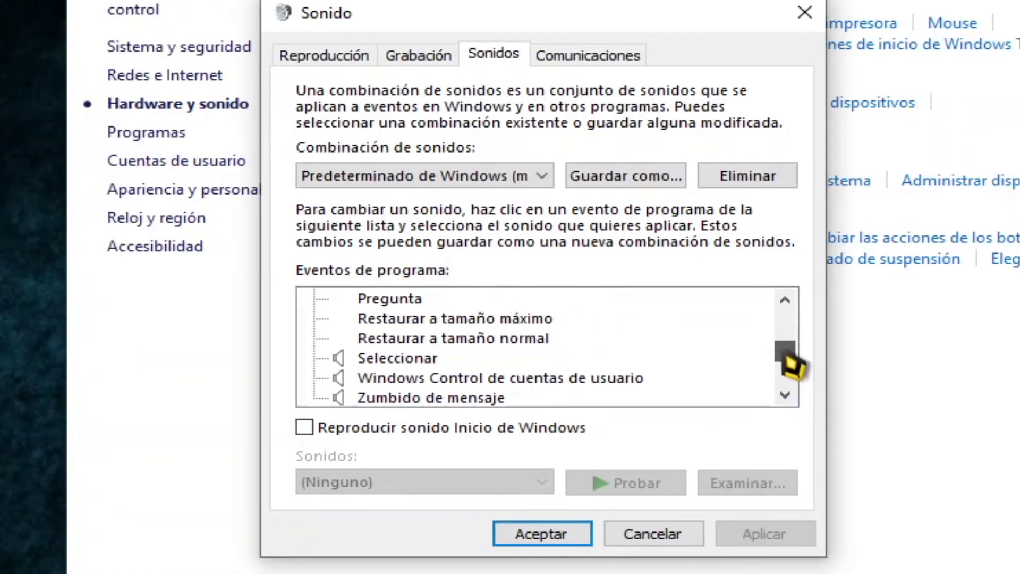
left_click_drag(793, 365, 793, 332)
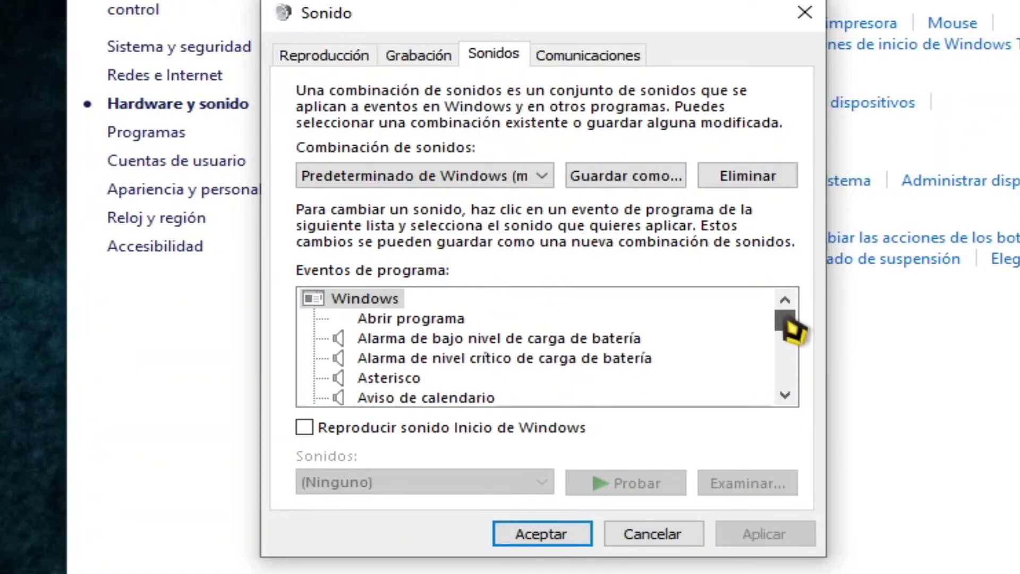
scroll(744, 355, "down", 7)
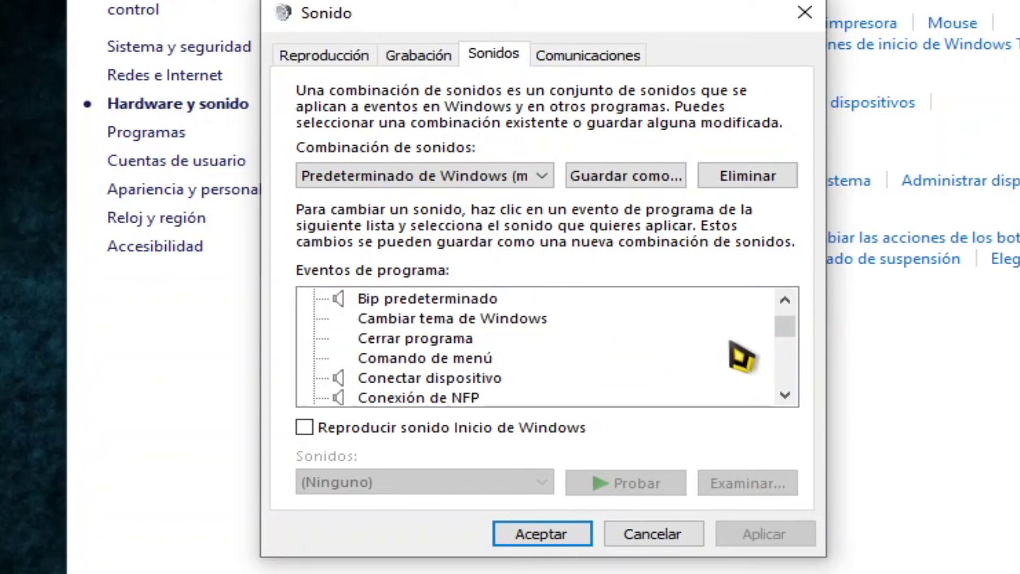
scroll(742, 357, "up", 1)
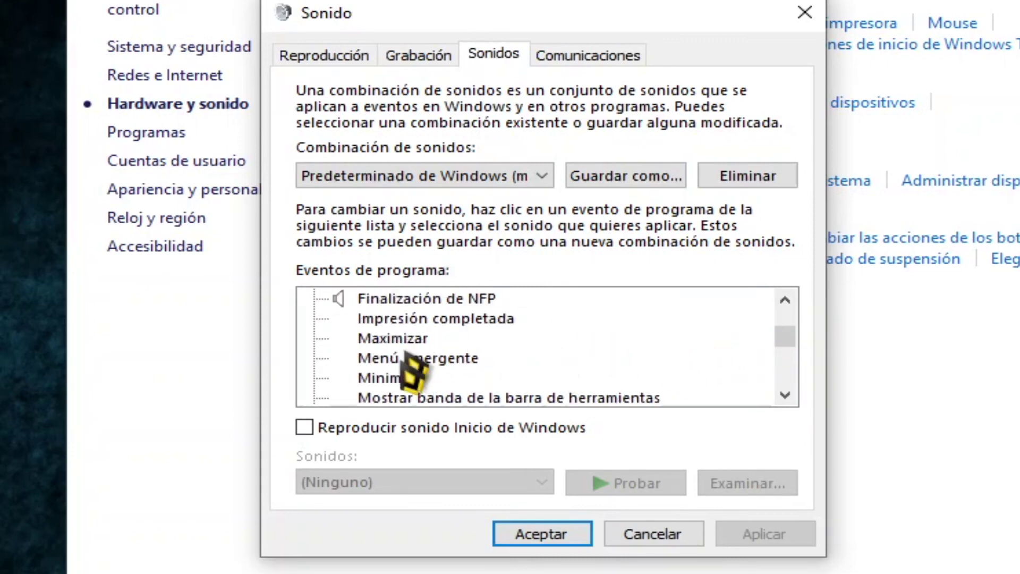
left_click(407, 380)
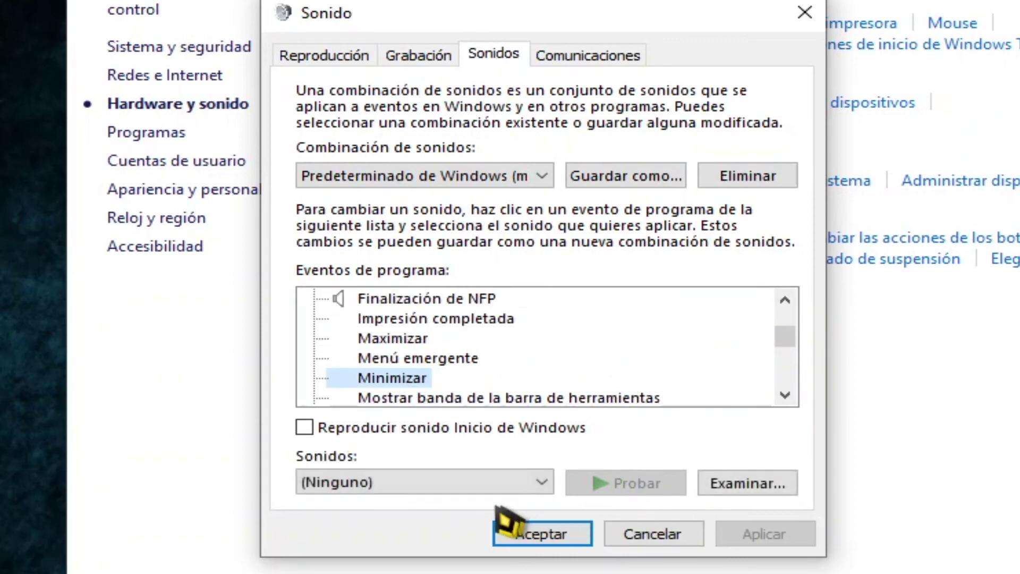
left_click(542, 482)
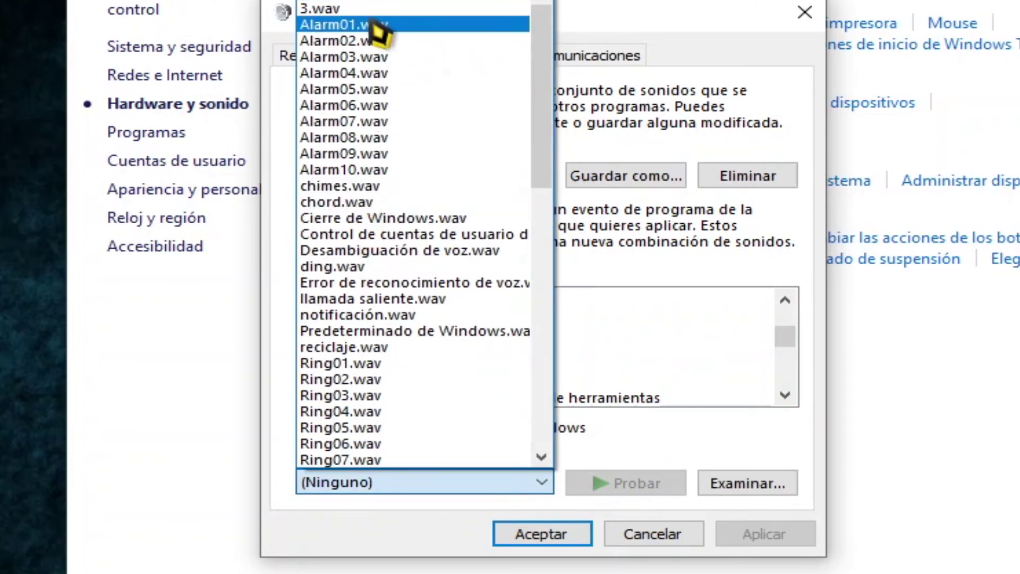
left_click(383, 9)
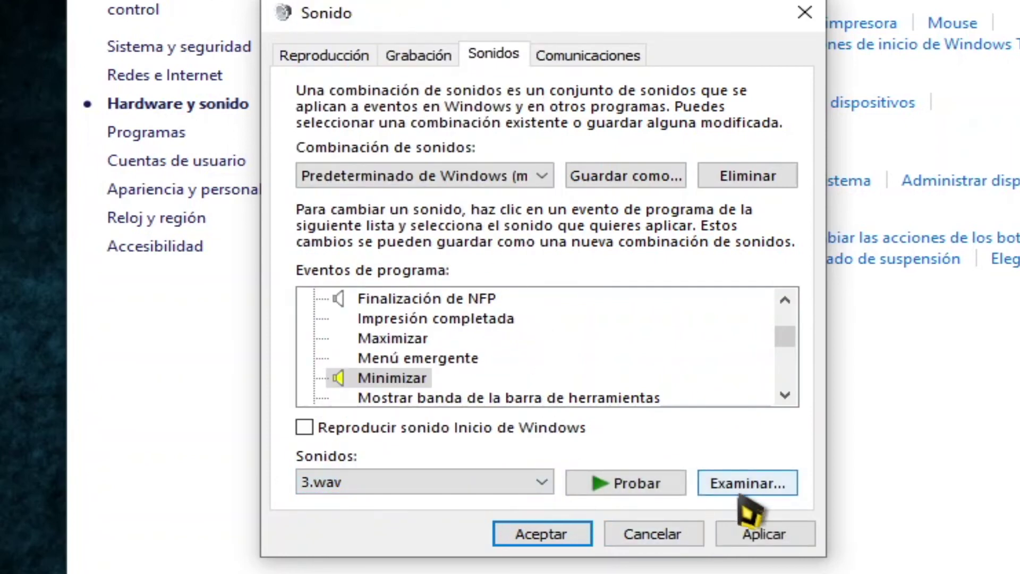
left_click(757, 541)
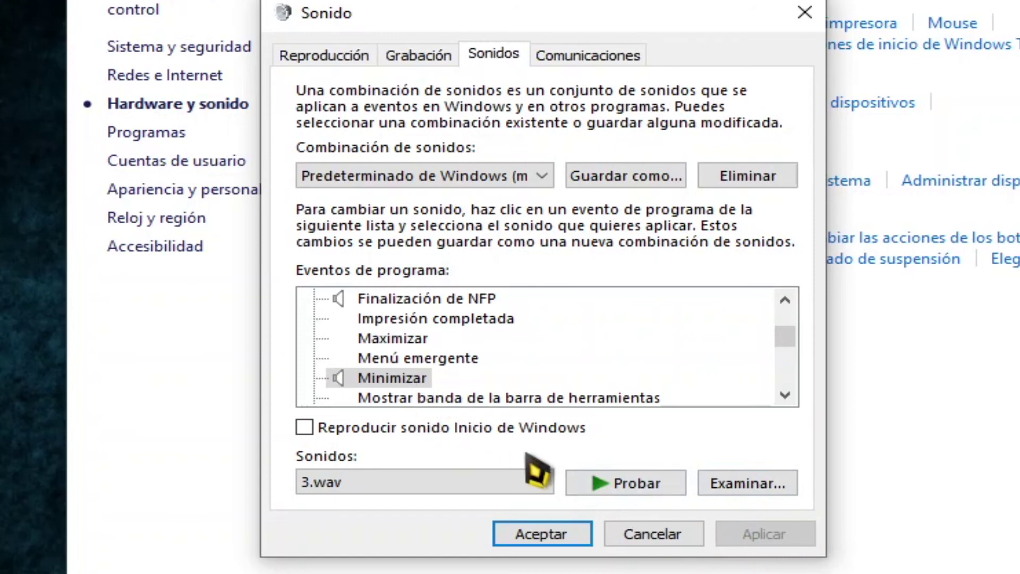
- Set 3.wav as the Maximizar event sound, apply, and close the dialog
left_click(420, 339)
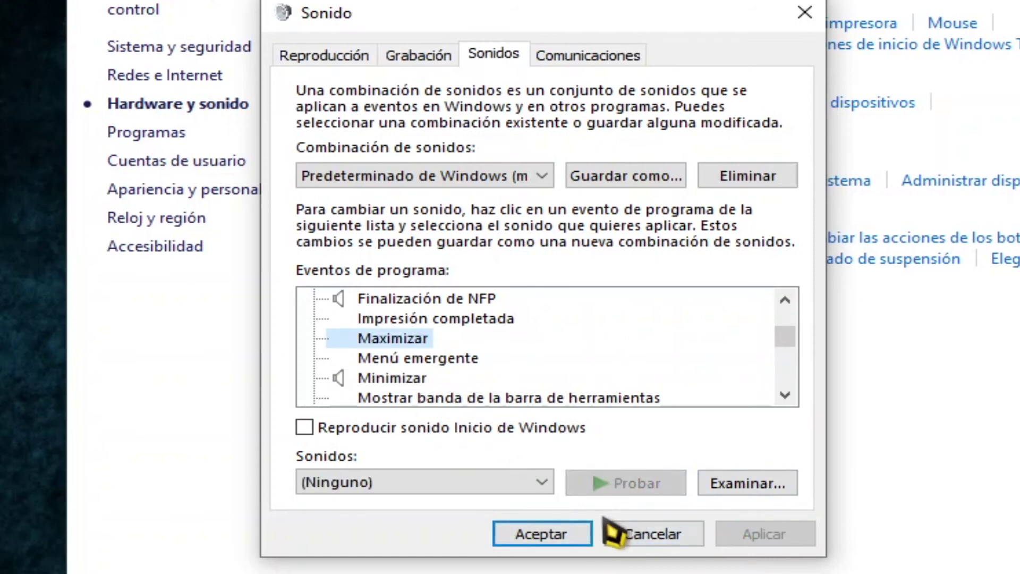
left_click(495, 482)
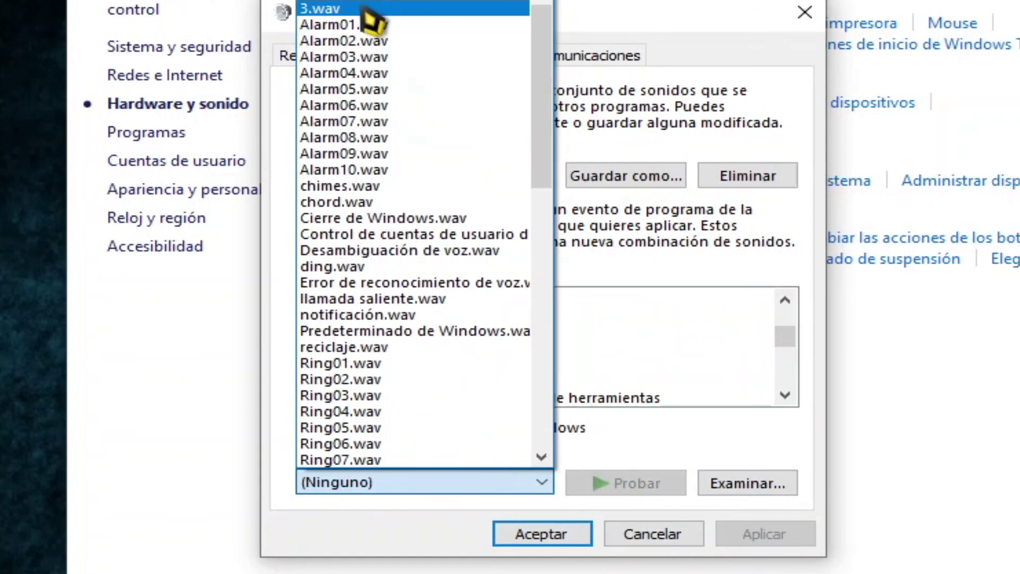
left_click(372, 9)
left_click(752, 533)
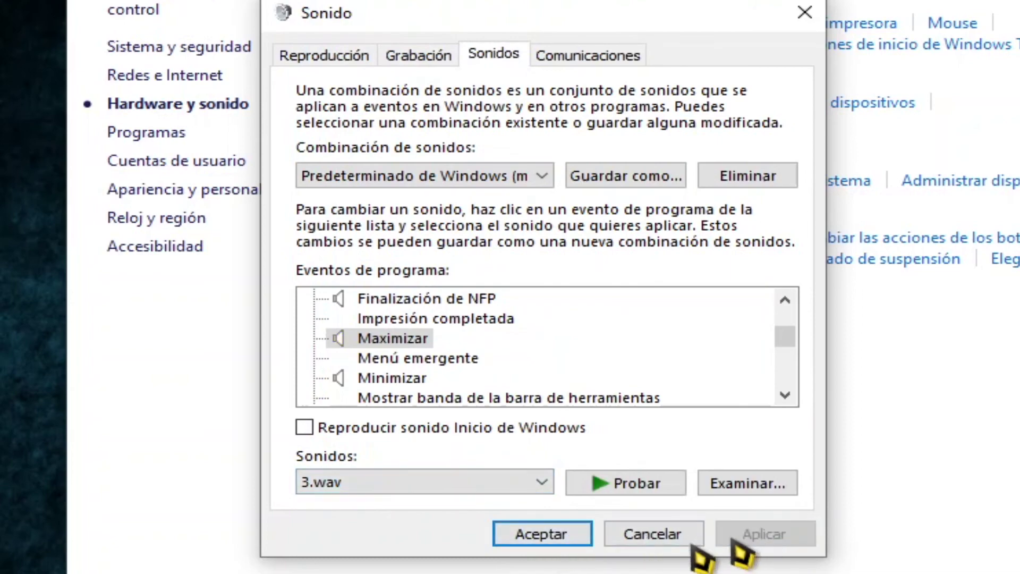
left_click(559, 542)
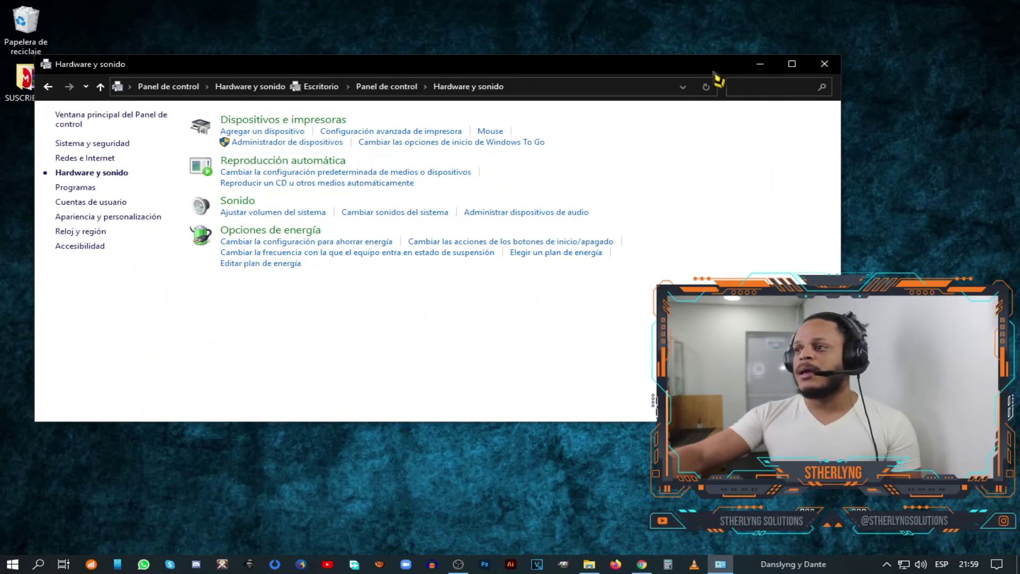
- Test the new sounds by minimizing, restoring and maximizing Hardware y sonido, then reopen Sonido
left_click(760, 67)
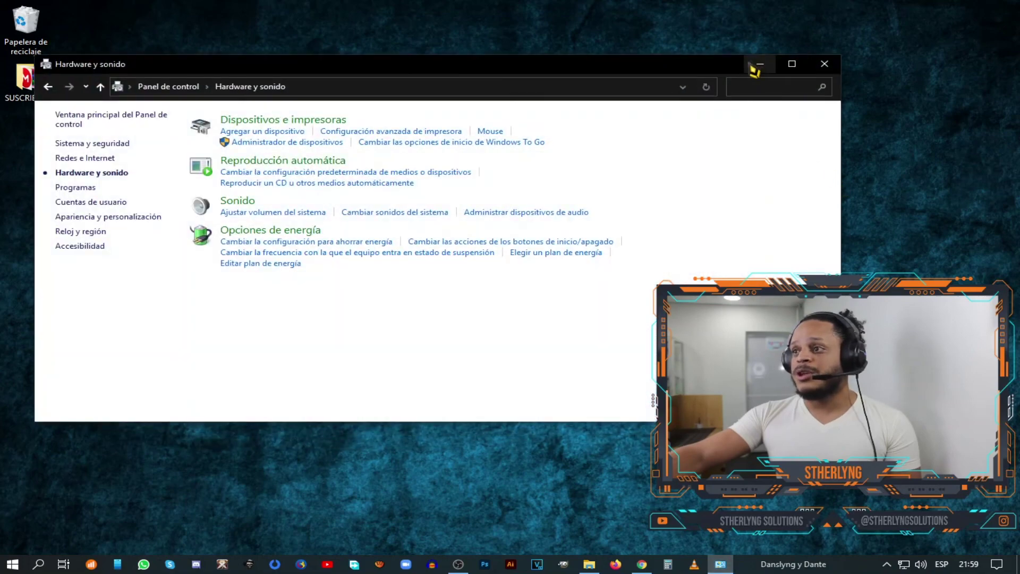
left_click(758, 66)
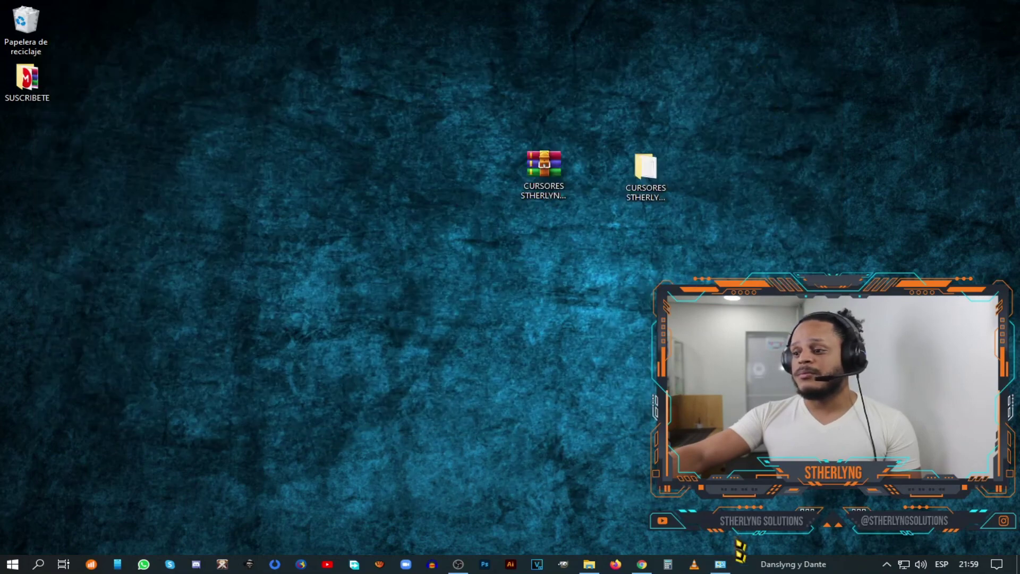
left_click(729, 569)
left_click(793, 64)
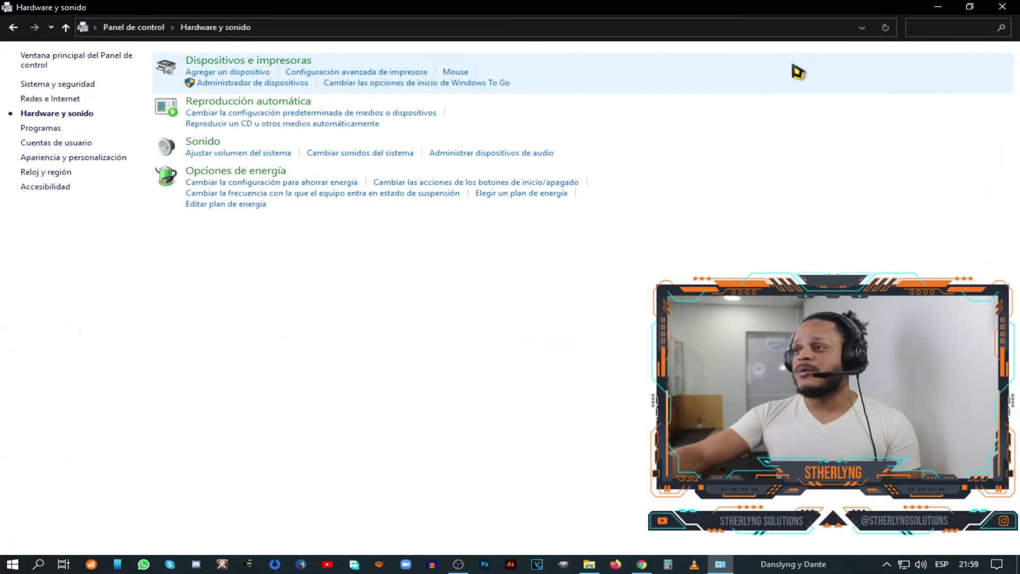
left_click(970, 8)
left_click(760, 66)
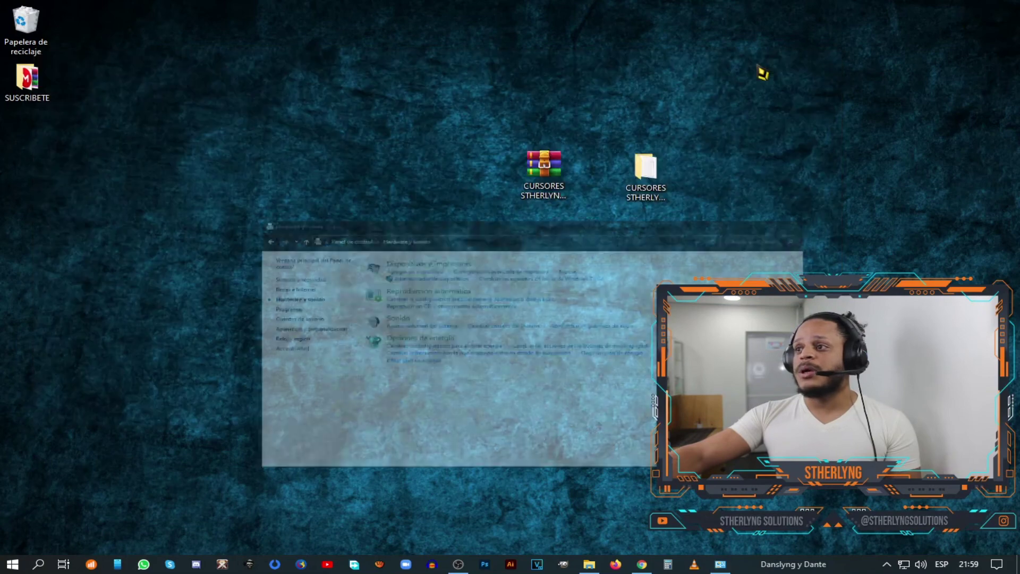
left_click(720, 565)
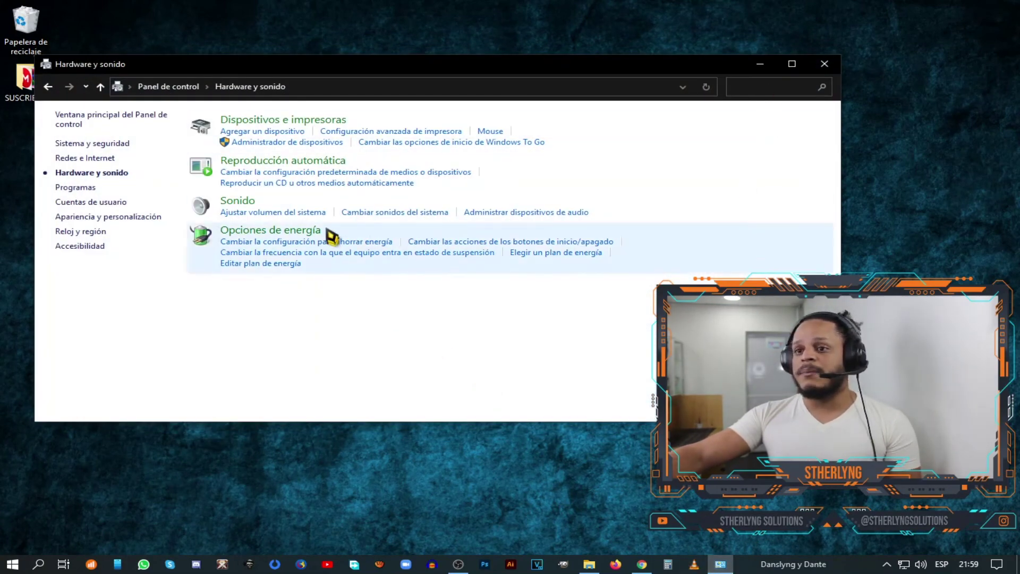
left_click(247, 206)
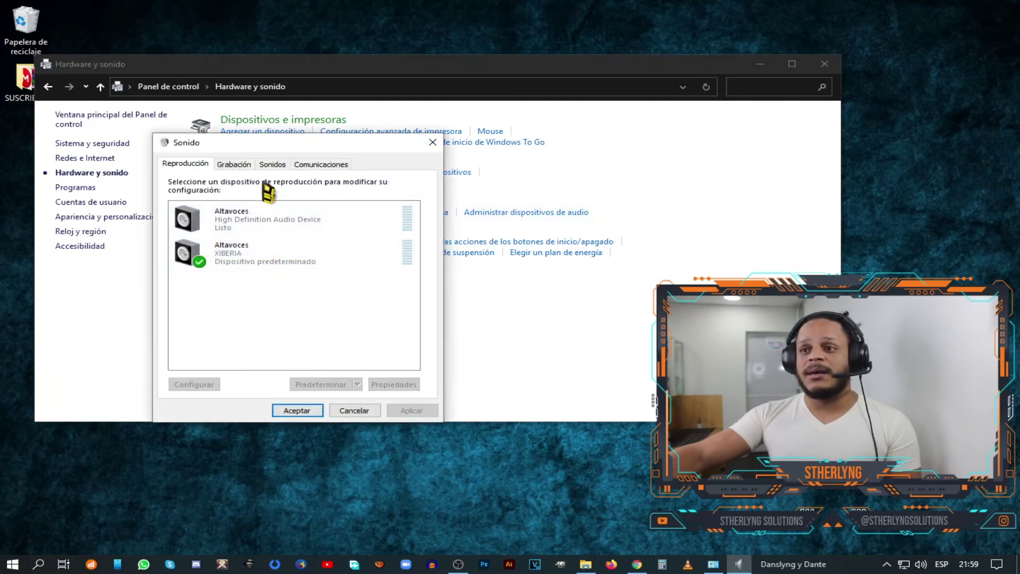
- Scroll the Sonidos tab's events to check Maximizar and Minimizar, then close the Sonido dialog
left_click(284, 165)
left_click(423, 340)
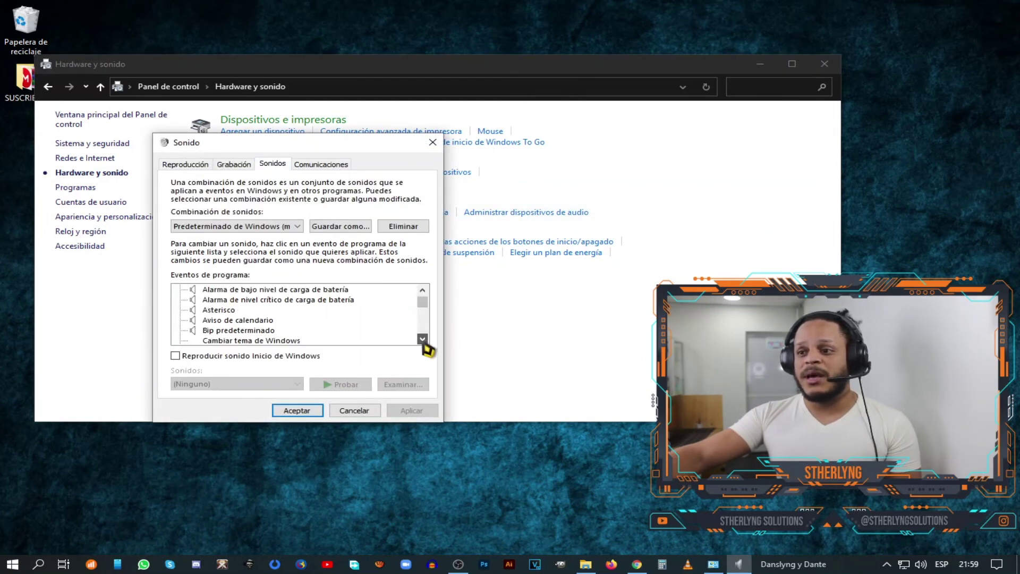
left_click(423, 340)
left_click(423, 340)
left_click(423, 340)
left_click(423, 340)
left_click(423, 340)
left_click(424, 341)
left_click(423, 340)
left_click(424, 340)
left_click(423, 340)
left_click(423, 340)
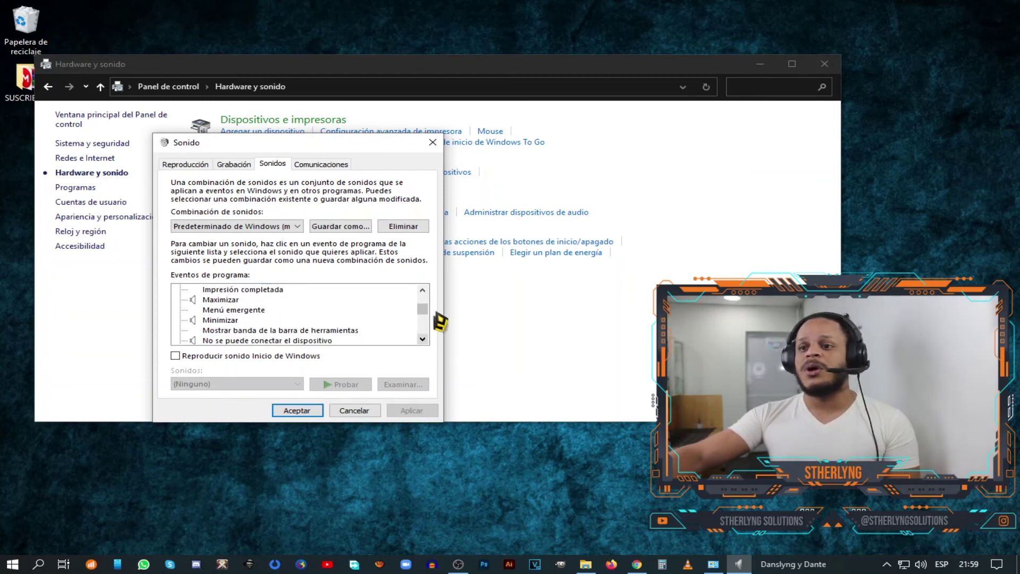
left_click_drag(423, 310, 424, 296)
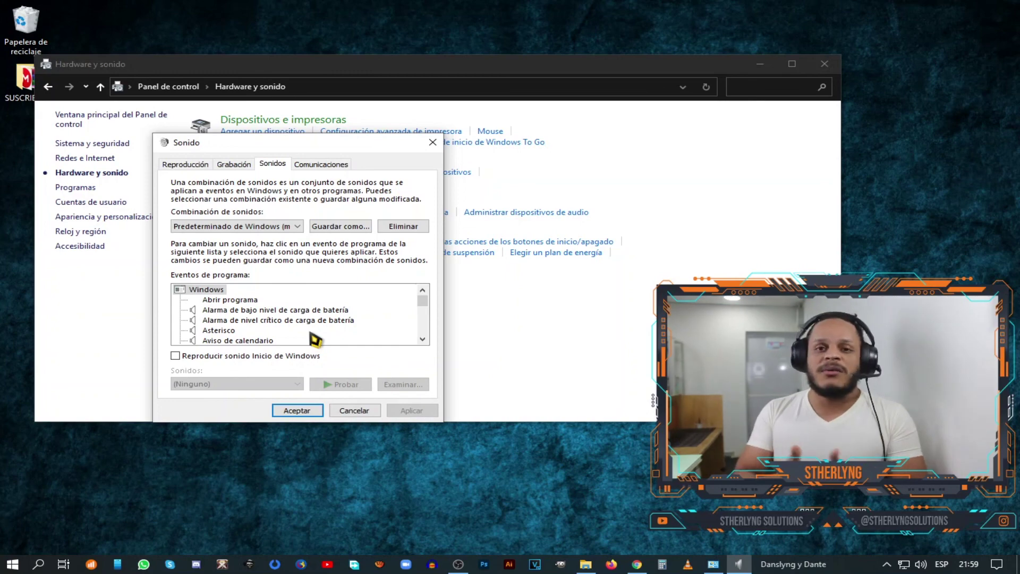
left_click(432, 143)
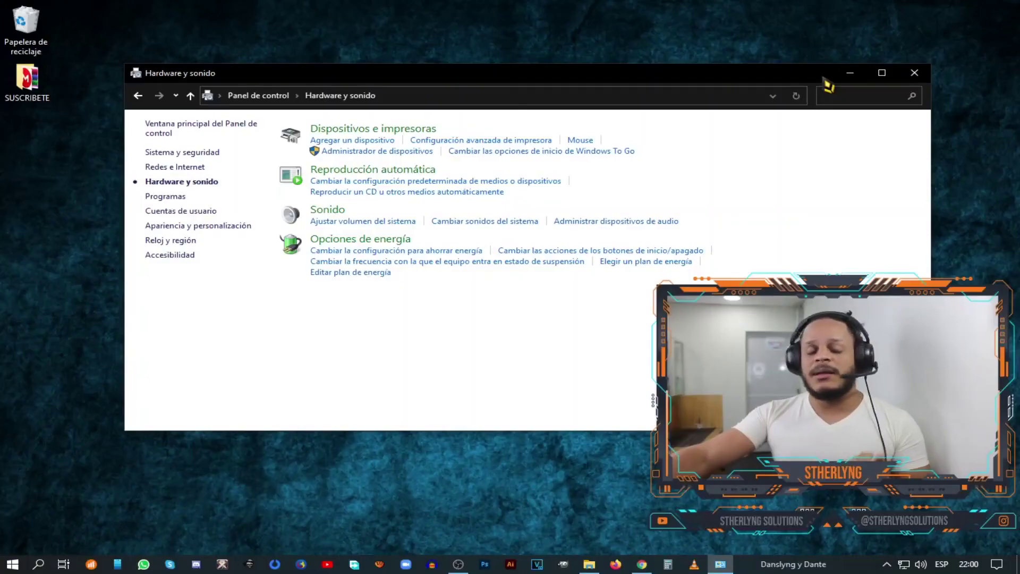